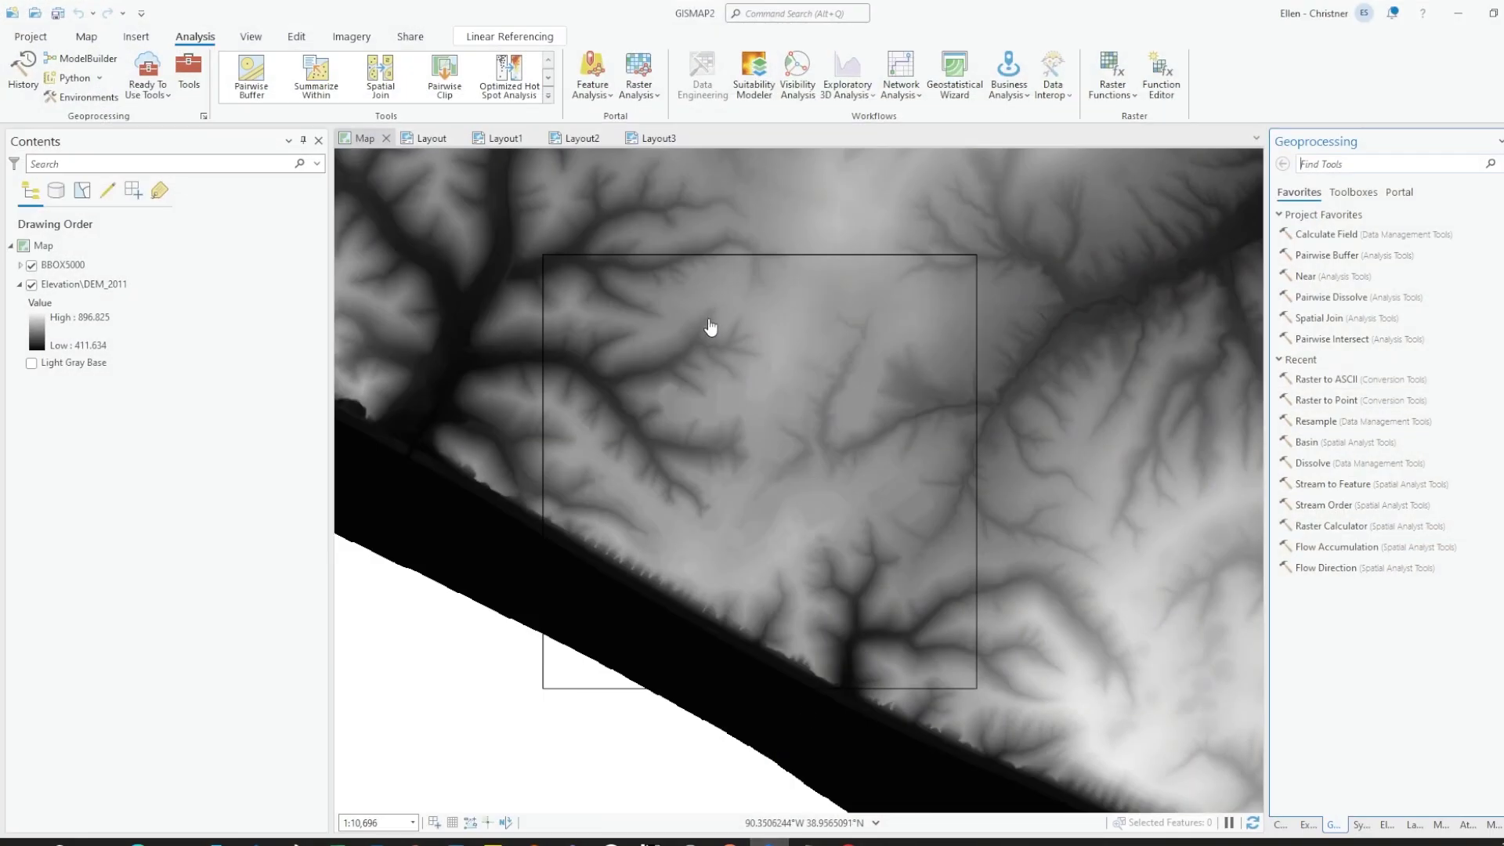
# - Bring up ascii_test.txt in Notepad to examine its header and elevation values, and put it away again
pyautogui.click(809, 840)
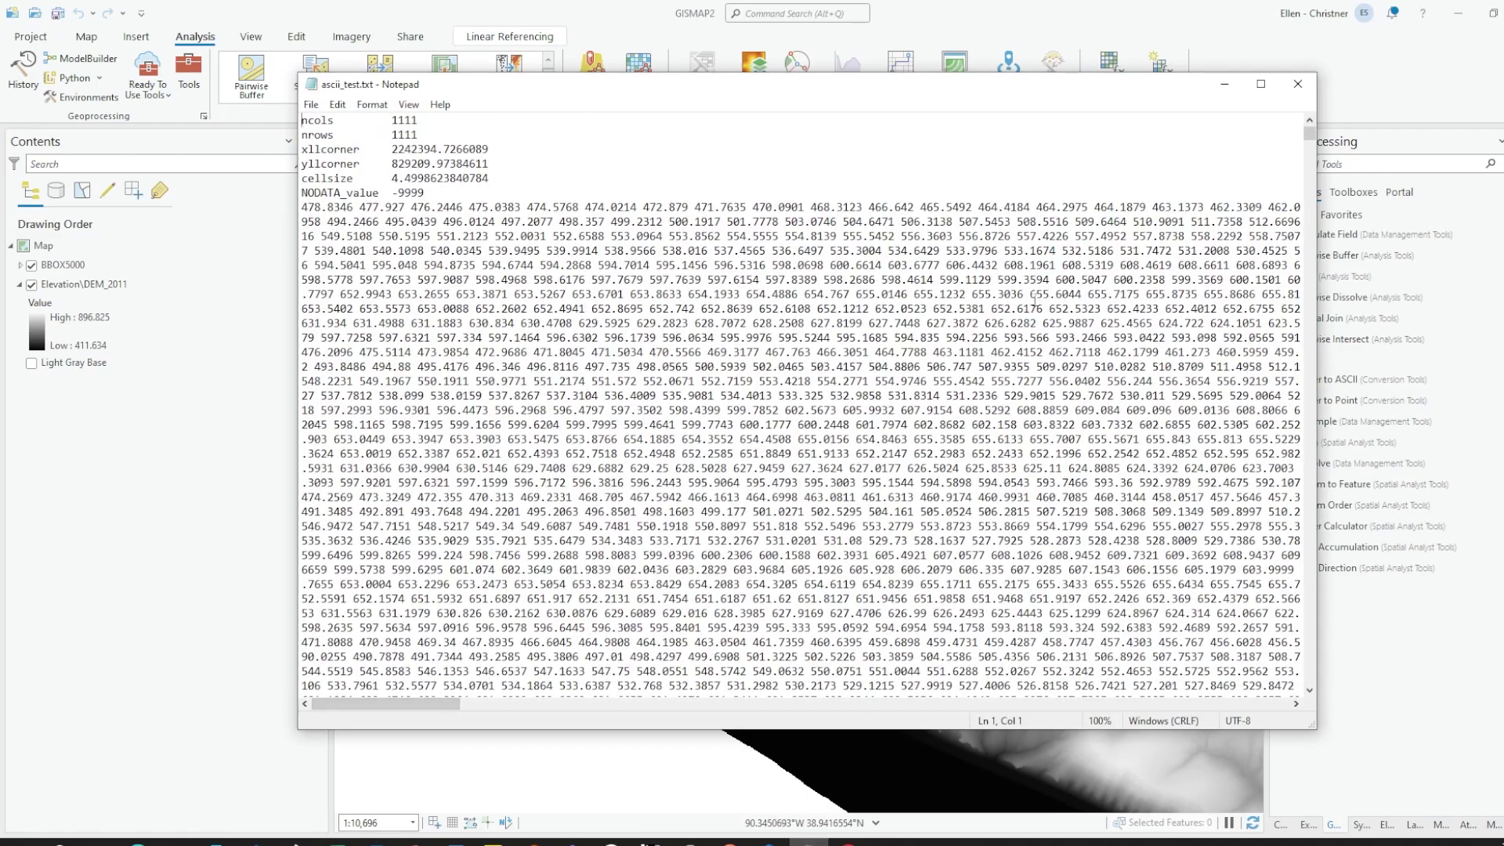
pyautogui.click(1224, 84)
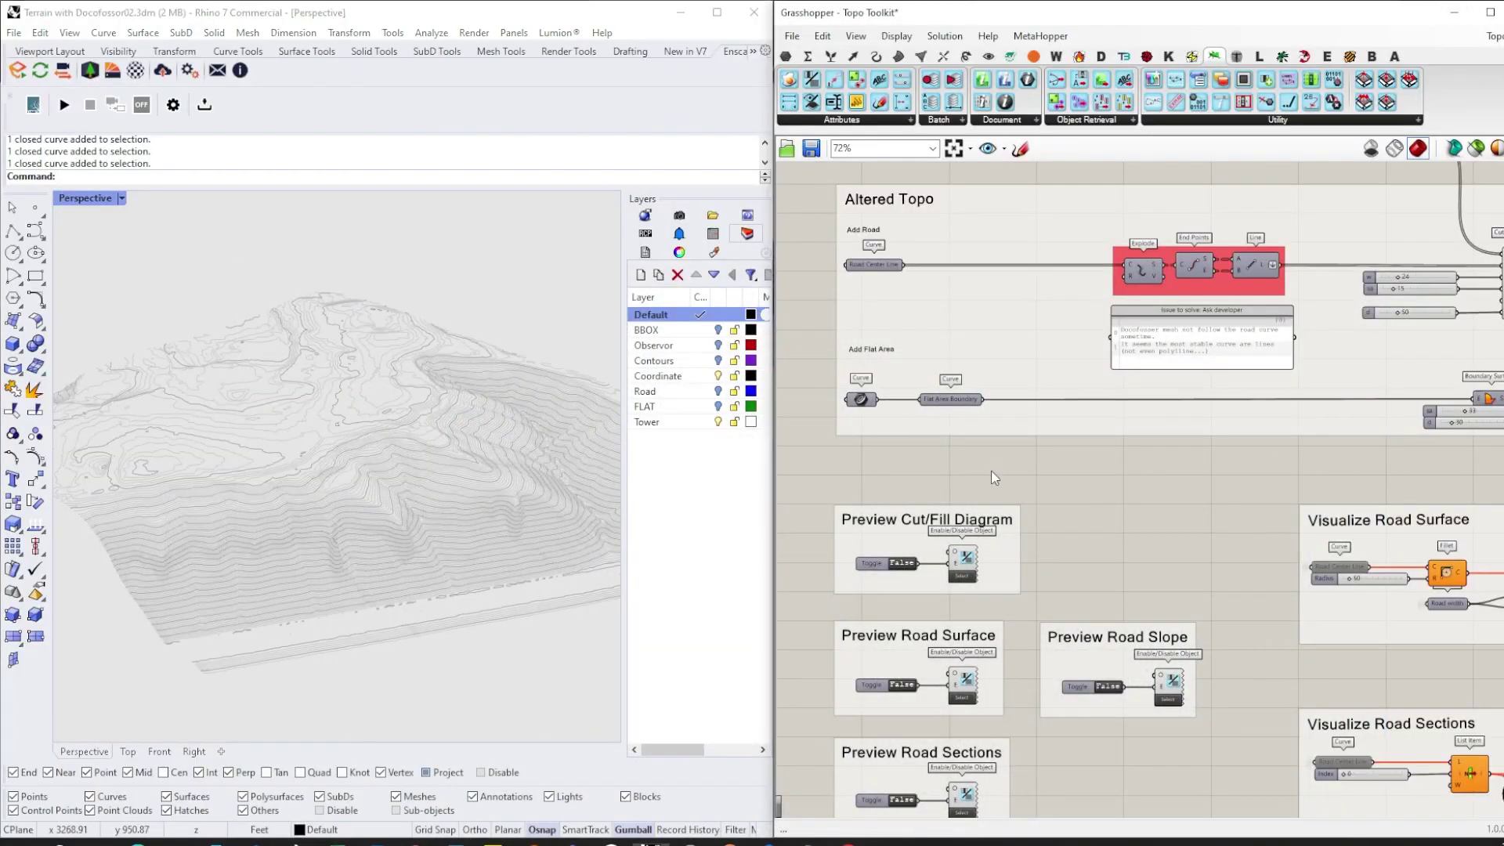
# - Examine the Original Topo group in Grasshopper, from the File Path and Terrain Resolution inputs through Import ASC to Grid Region
pyautogui.moveTo(1075, 414); pyautogui.dragTo(1064, 491, button='right')
pyautogui.moveTo(930, 277); pyautogui.dragTo(917, 546, button='right')
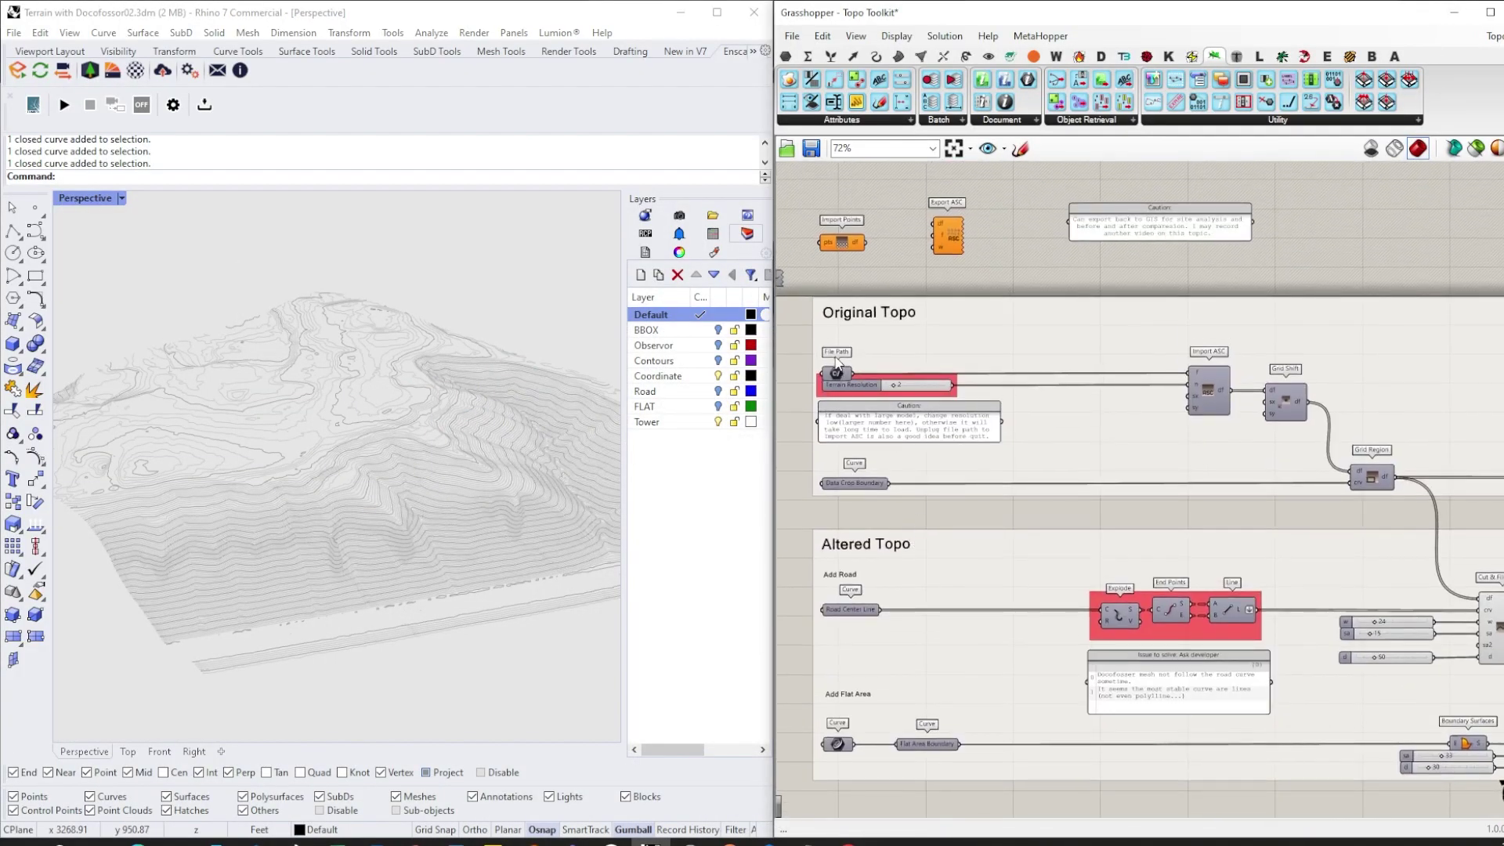
pyautogui.scroll(5, 835, 360)
pyautogui.moveTo(835, 390); pyautogui.dragTo(924, 367, button='right')
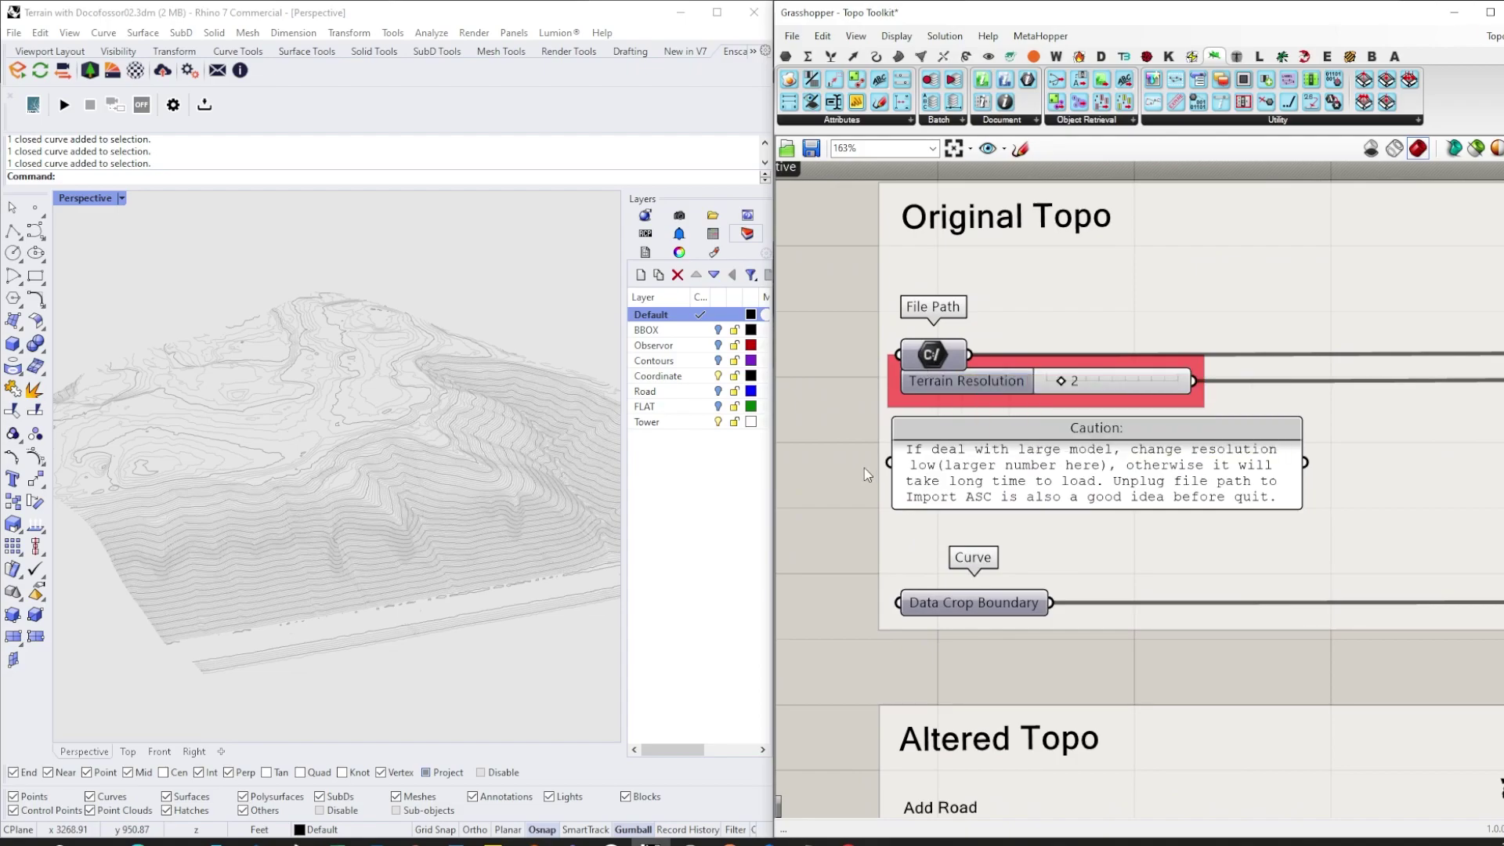
pyautogui.scroll(-3, 863, 468)
pyautogui.moveTo(1161, 478); pyautogui.dragTo(1113, 416, button='right')
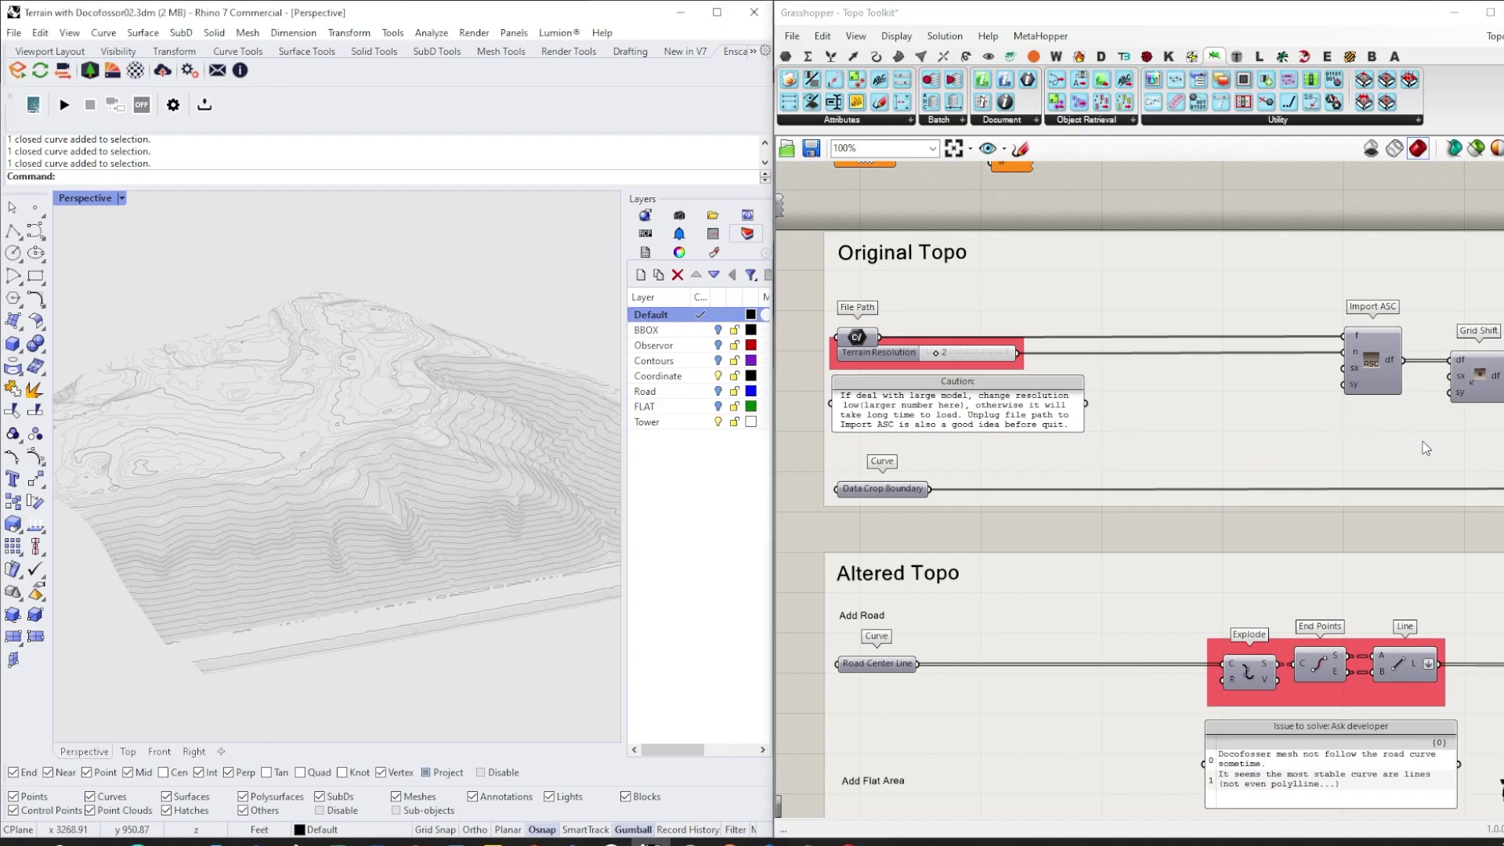
pyautogui.moveTo(1427, 446); pyautogui.dragTo(1096, 424, button='right')
pyautogui.scroll(-2, 1159, 428)
pyautogui.moveTo(1241, 436); pyautogui.dragTo(959, 408, button='right')
pyautogui.moveTo(1300, 438); pyautogui.dragTo(1037, 408, button='right')
# - Turn on the preview of the Grid Mesh component in the Original Topo group
pyautogui.click(1404, 335)
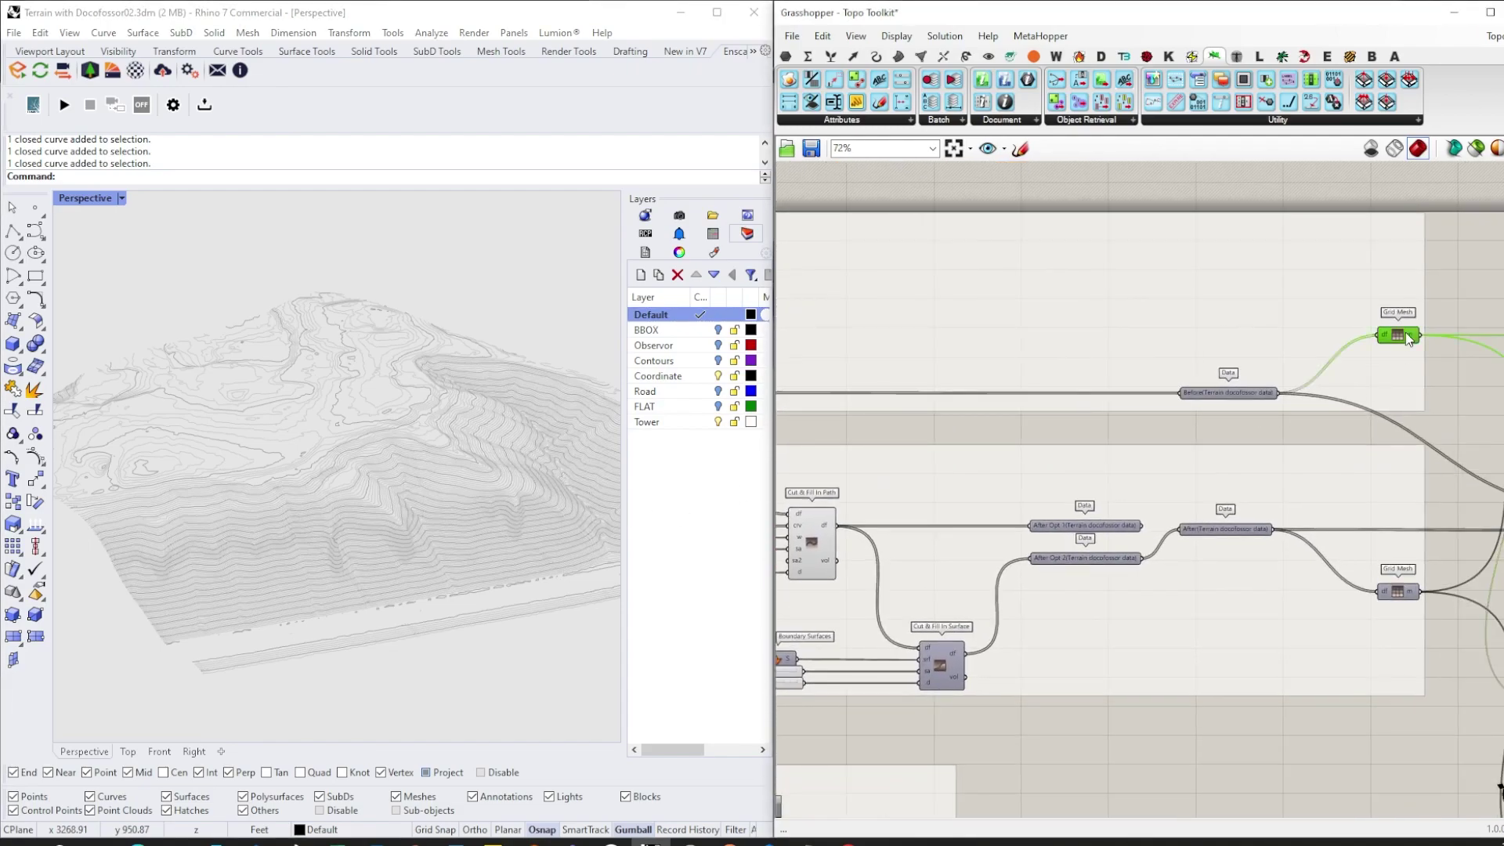
pyautogui.click(1408, 338)
pyautogui.moveTo(307, 550); pyautogui.dragTo(378, 539, button='right')
pyautogui.moveTo(377, 538); pyautogui.dragTo(352, 540, button='right')
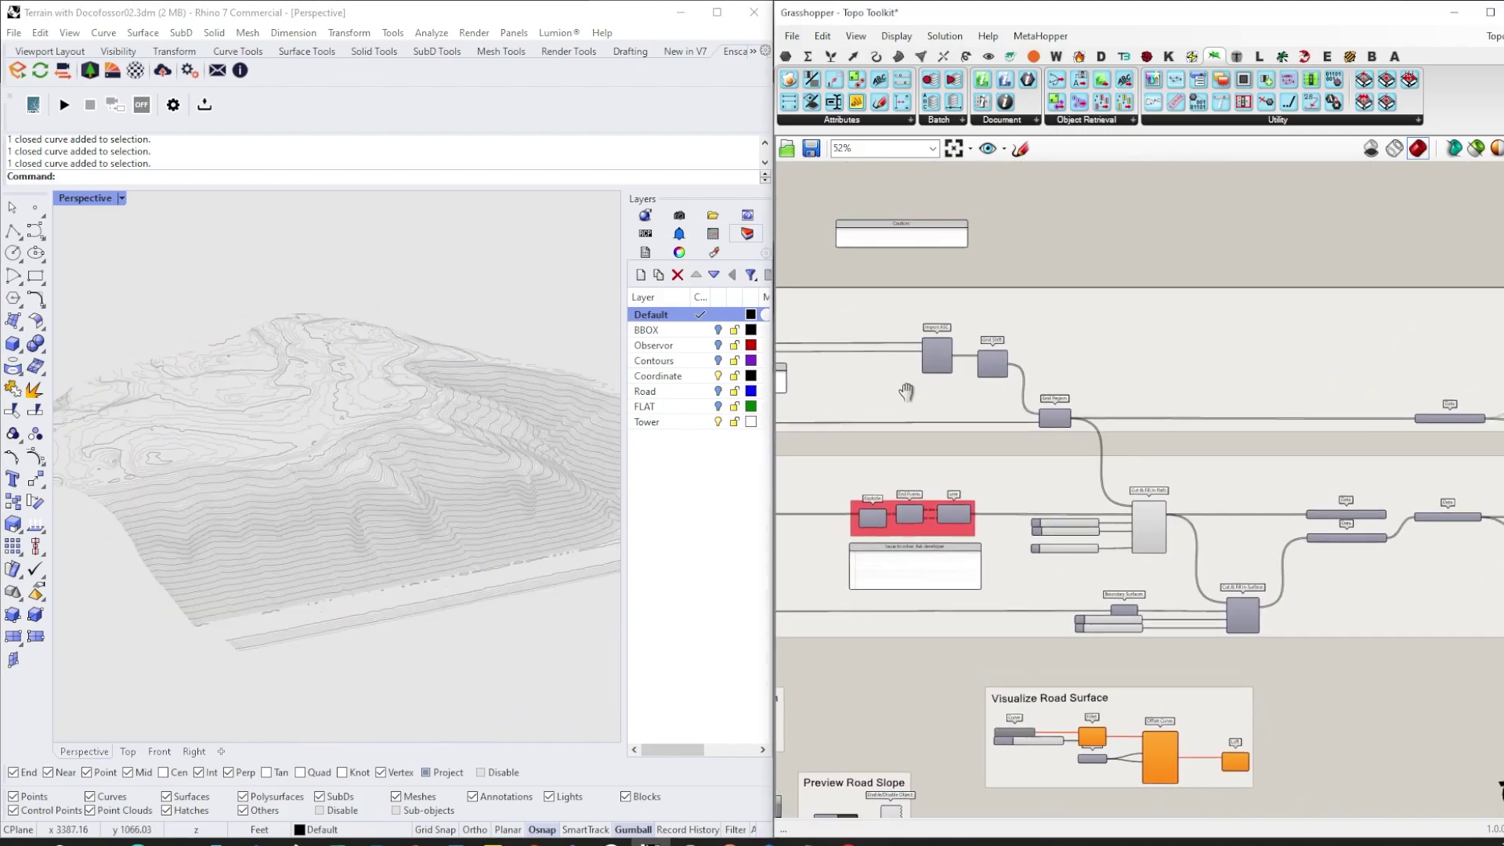
pyautogui.moveTo(907, 393); pyautogui.dragTo(883, 395, button='right')
pyautogui.moveTo(1496, 406); pyautogui.dragTo(1316, 423, button='right')
pyautogui.scroll(1, 1313, 421)
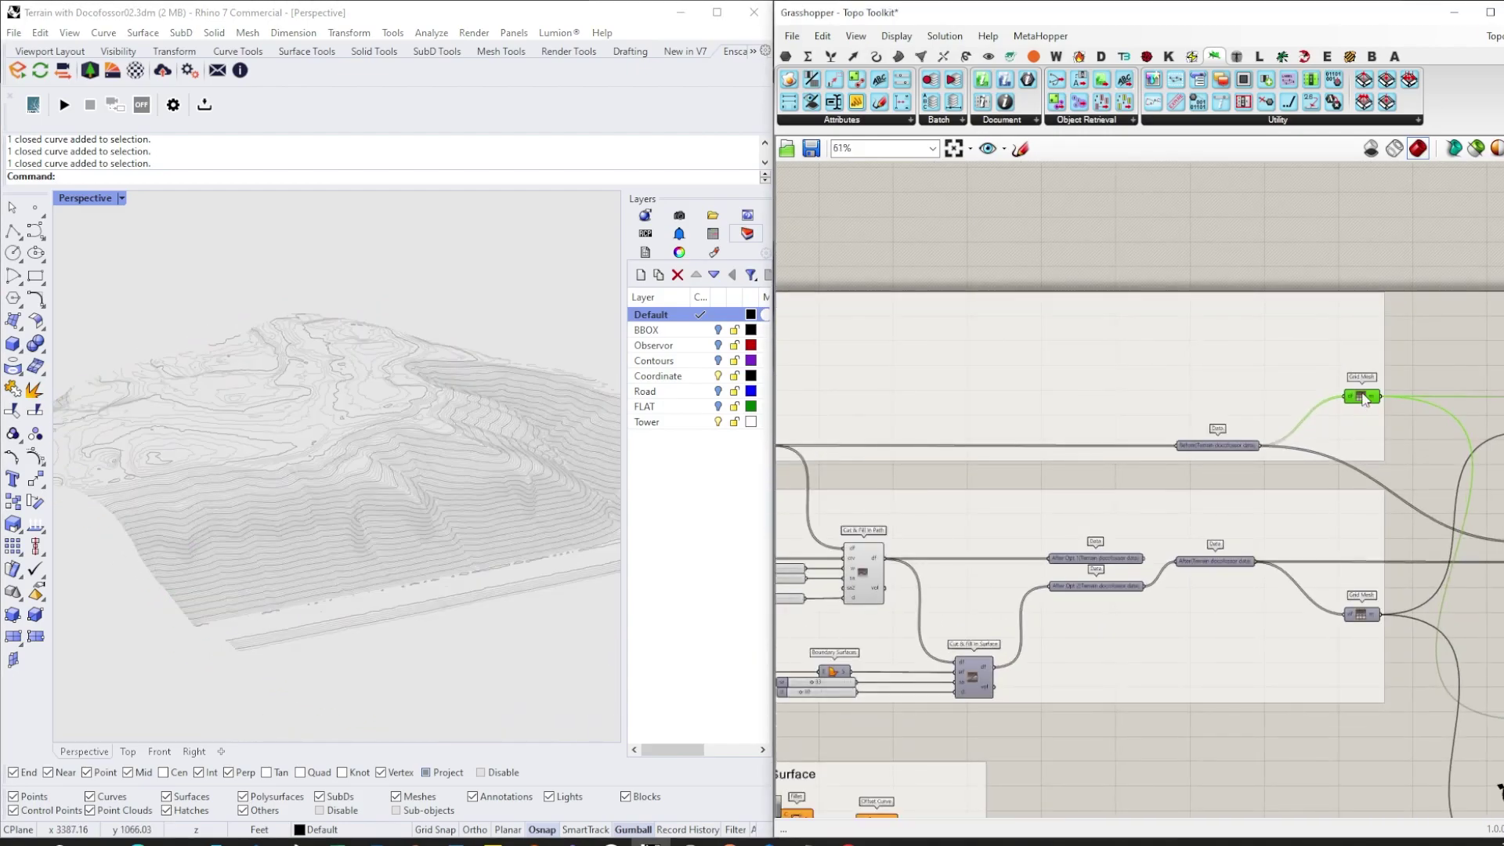
pyautogui.hotkey('ctrl', 'q')
pyautogui.moveTo(1144, 435); pyautogui.dragTo(1180, 430, button='right')
pyautogui.click(1459, 434)
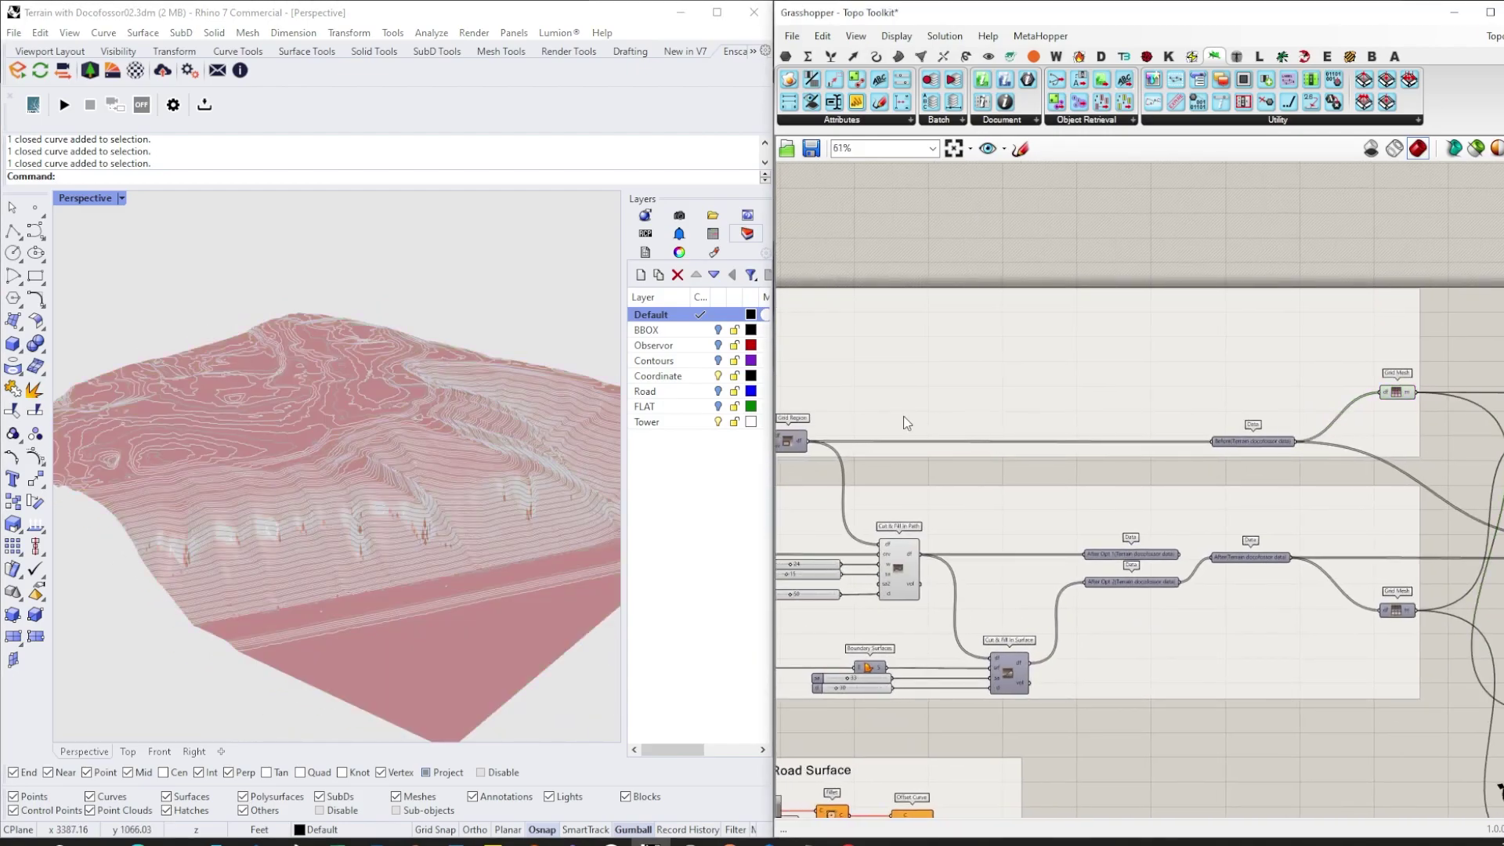
# - Set the Terrain Resolution slider to 10 and inspect the terrain mesh in the Rhino viewport
pyautogui.moveTo(1020, 400); pyautogui.dragTo(1472, 413, button='right')
pyautogui.moveTo(962, 420); pyautogui.dragTo(1061, 421, button='right')
pyautogui.scroll(3, 891, 389)
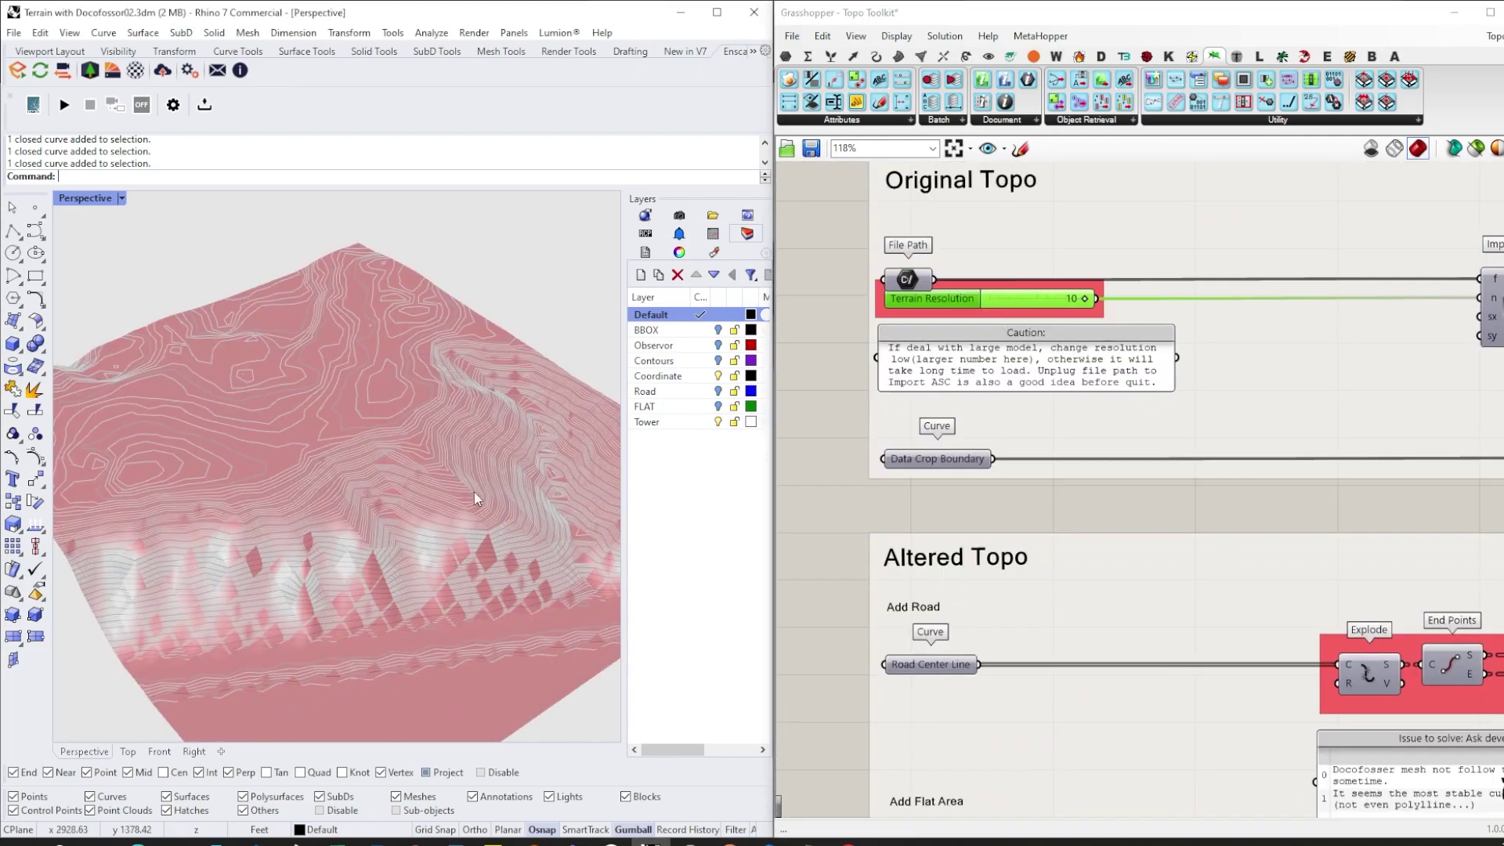
pyautogui.moveTo(474, 501); pyautogui.dragTo(423, 481, button='right')
# - Set the Terrain Resolution to 1 and inspect the terrain mesh from several angles
pyautogui.doubleClick(1037, 299)
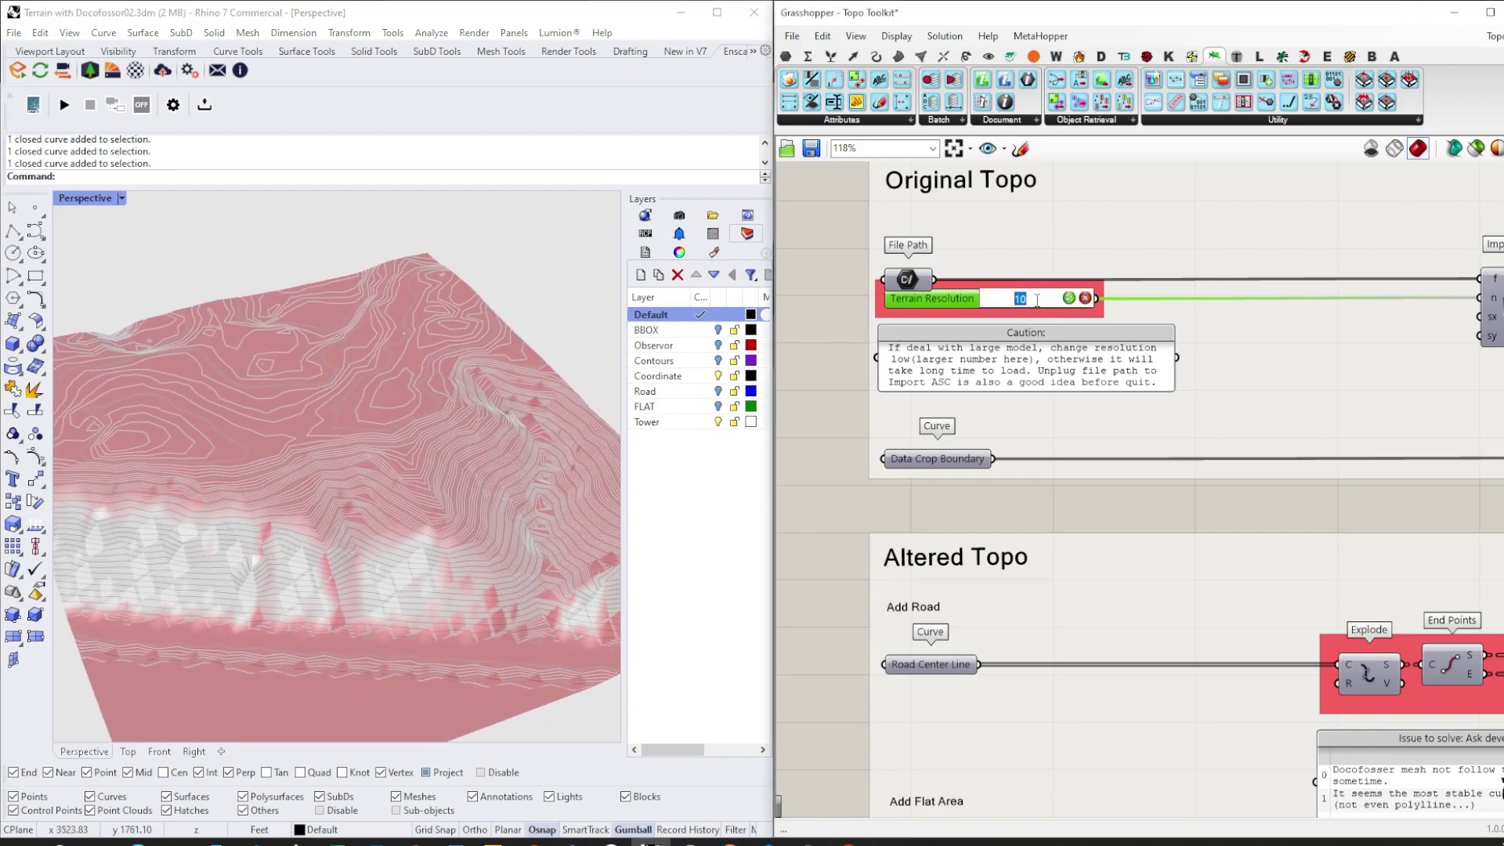
pyautogui.write('1')
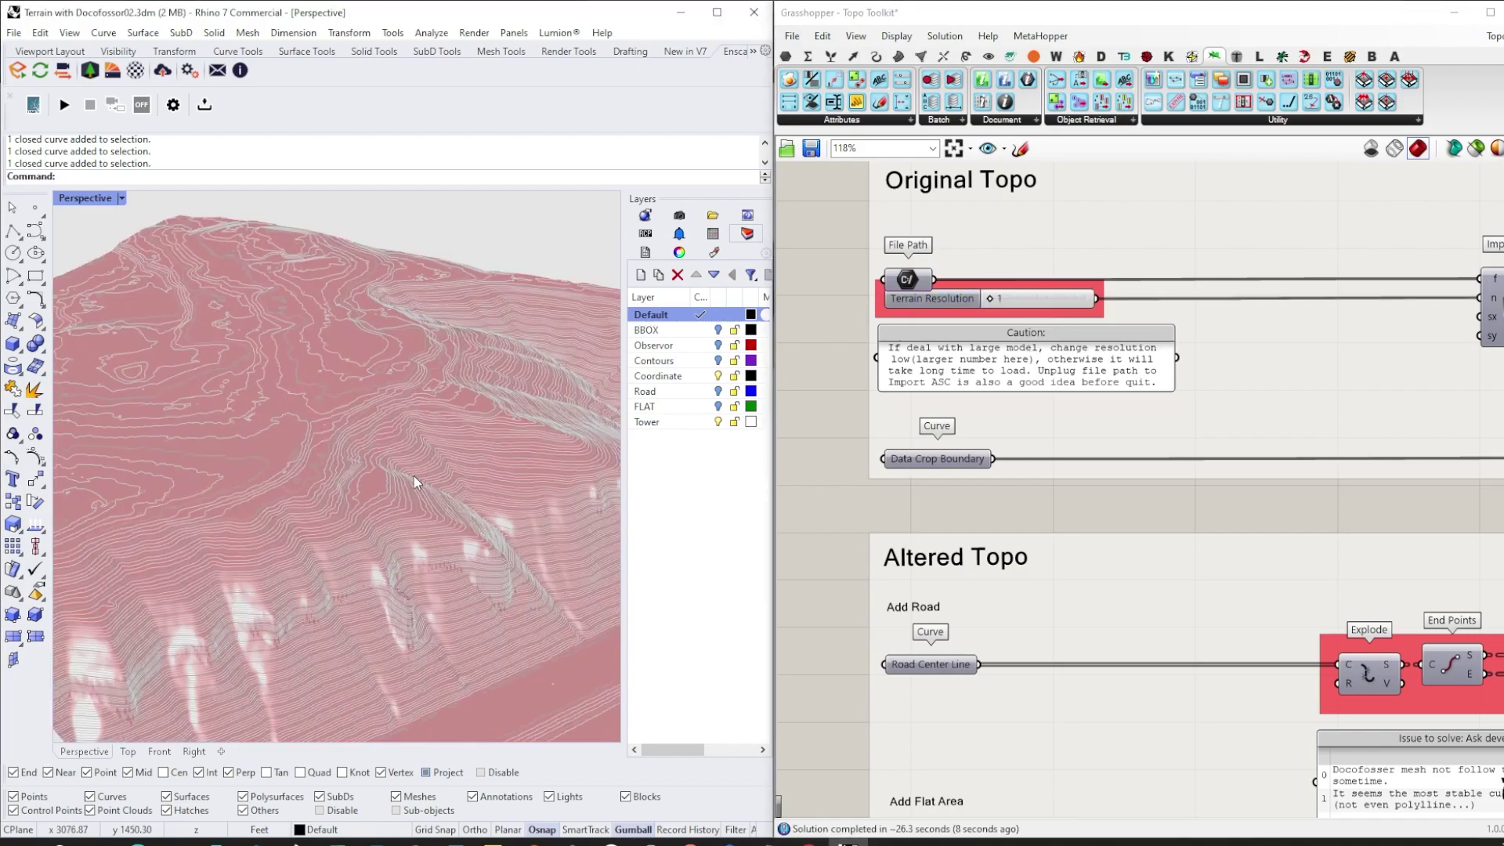
pyautogui.scroll(-4, 347, 500)
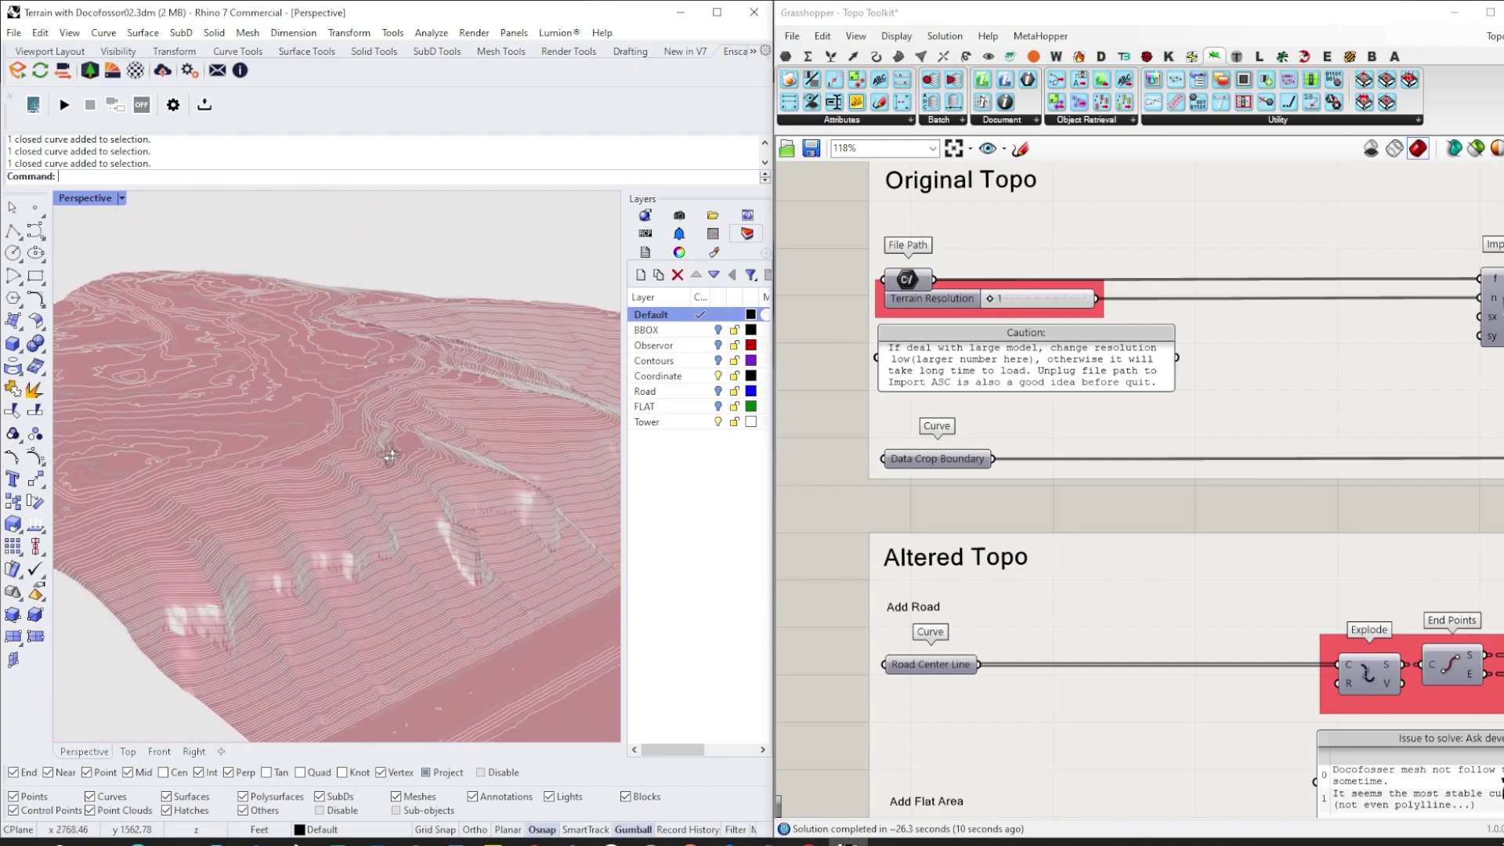
pyautogui.moveTo(347, 500)
pyautogui.mouseDown(button='right')
pyautogui.moveTo(356, 517)
pyautogui.moveTo(354, 472)
pyautogui.mouseUp(button='right')
pyautogui.scroll(4, 354, 472)
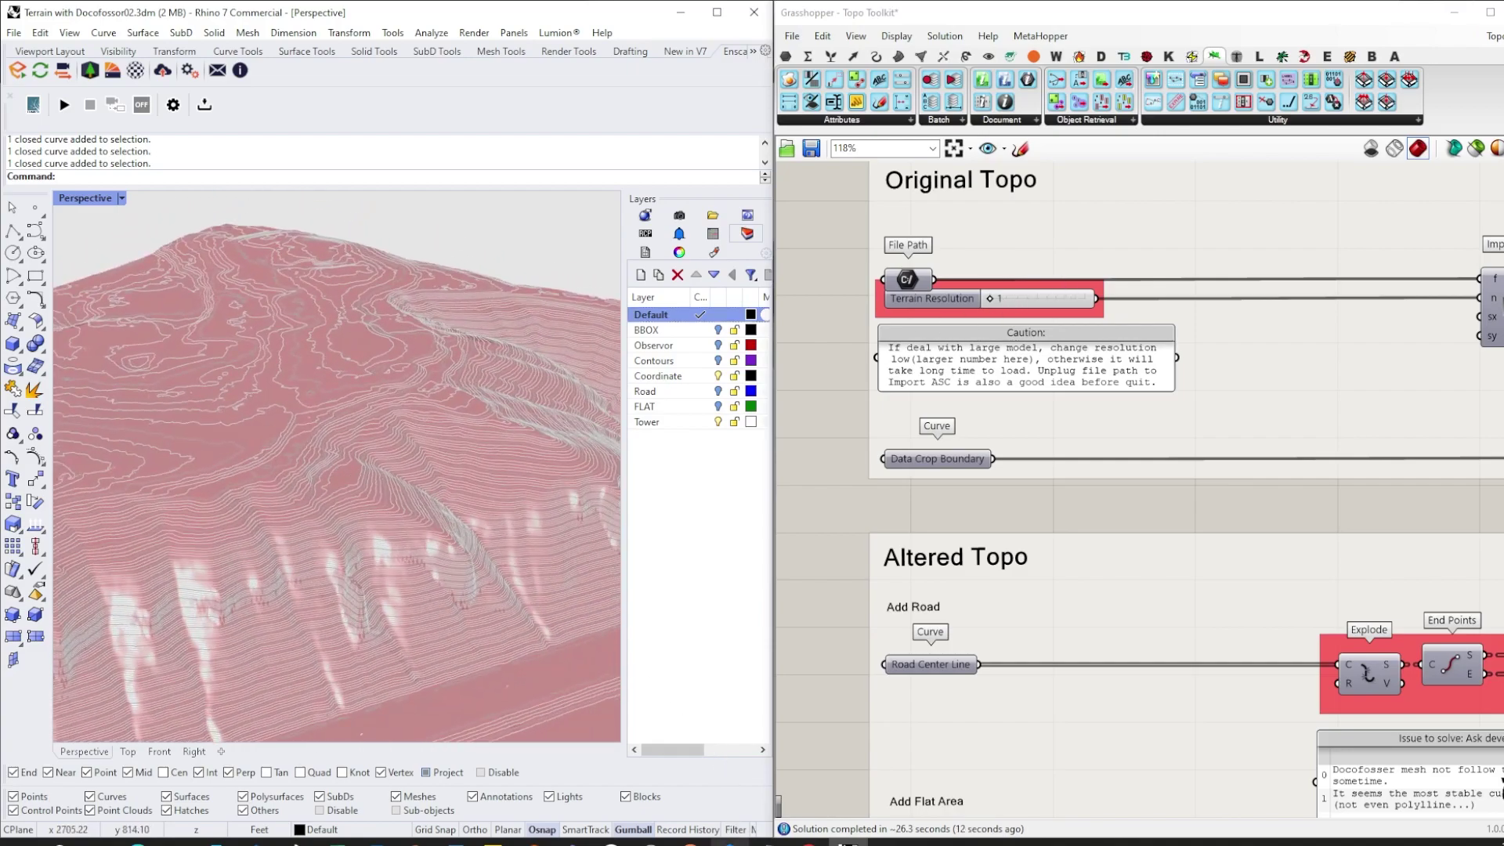
# - Switch to ArcGIS Pro to look at the BBOX5000 outline over the DEM, and return to Rhino and Grasshopper
pyautogui.click(731, 842)
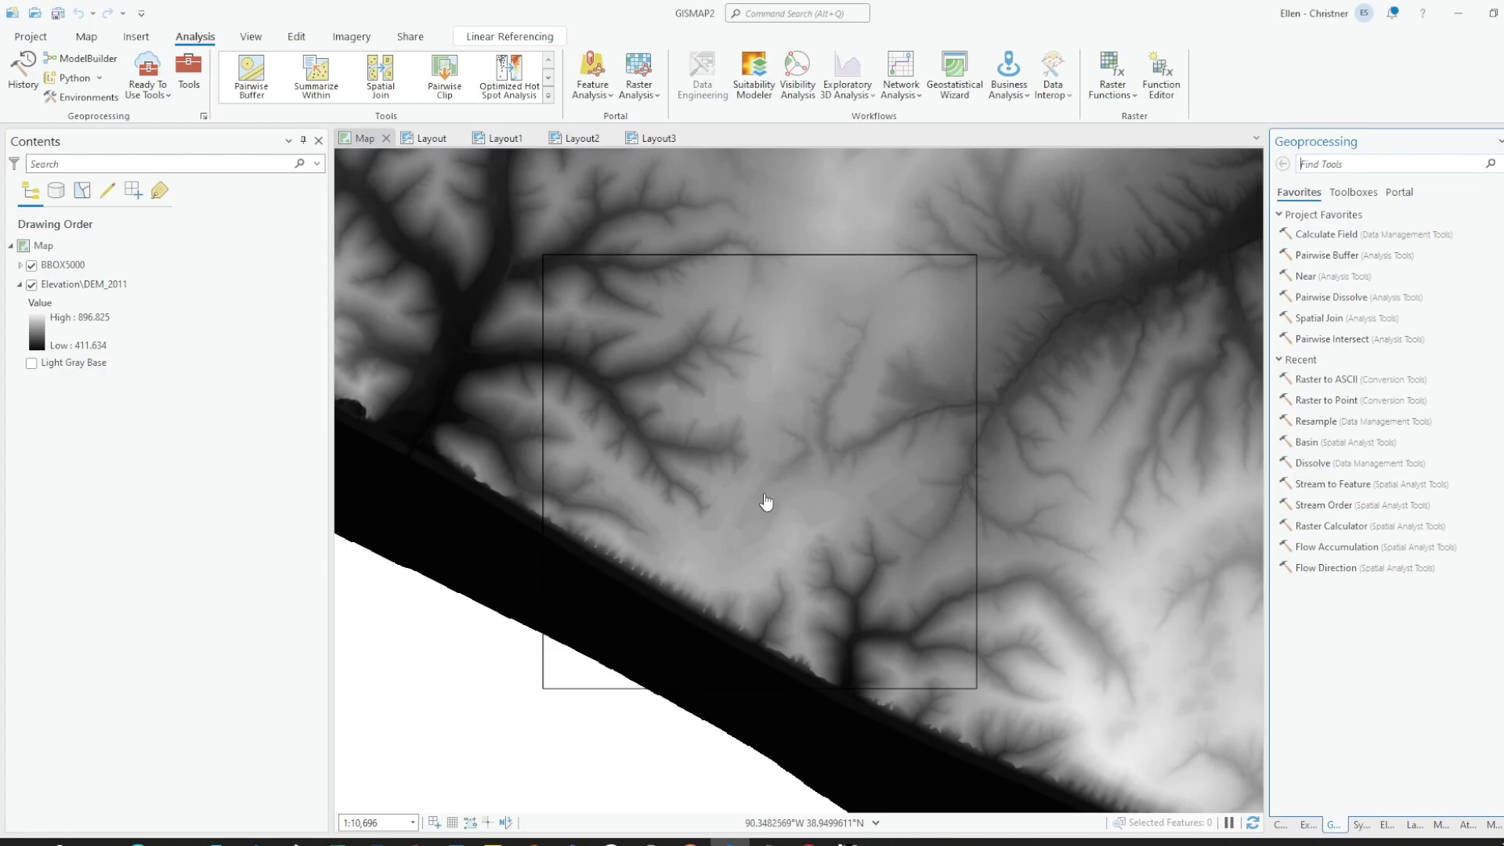
pyautogui.click(1457, 18)
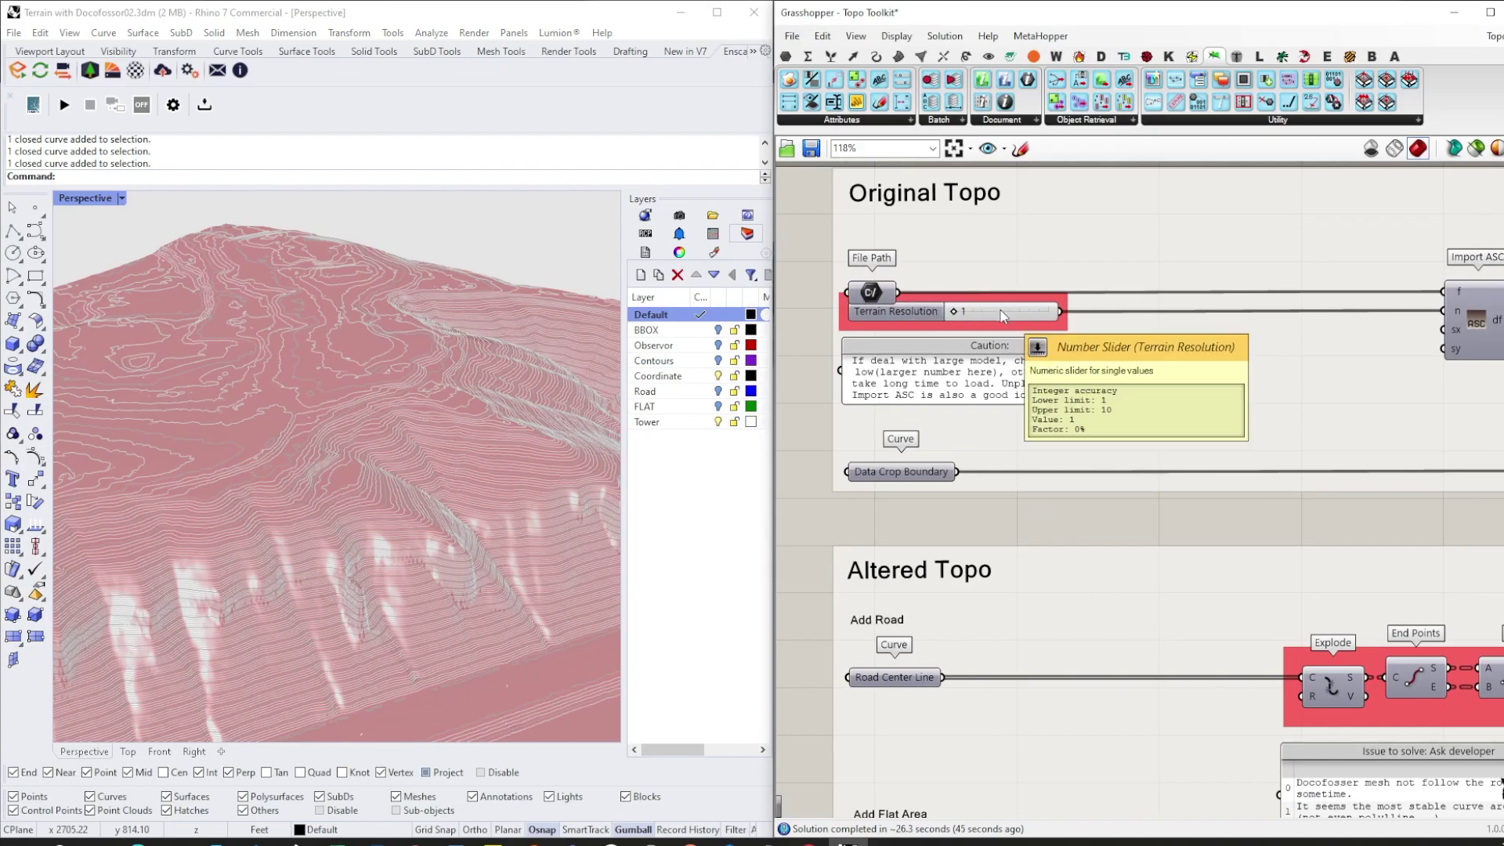
# - Set the Terrain Resolution to 2 and view the whole terrain mesh
pyautogui.doubleClick(999, 311)
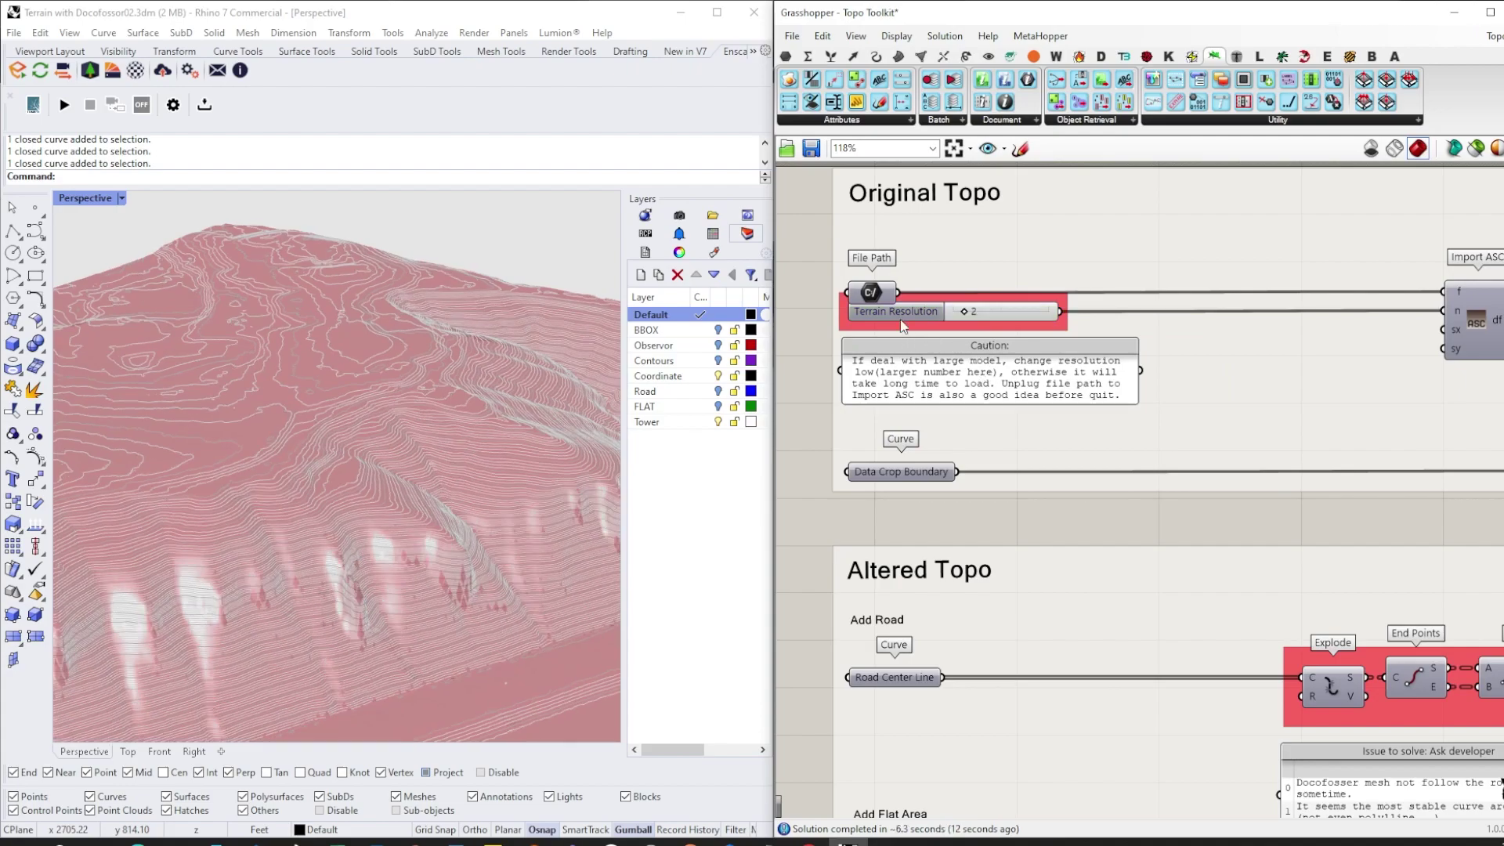
pyautogui.moveTo(377, 421); pyautogui.dragTo(434, 535, button='right')
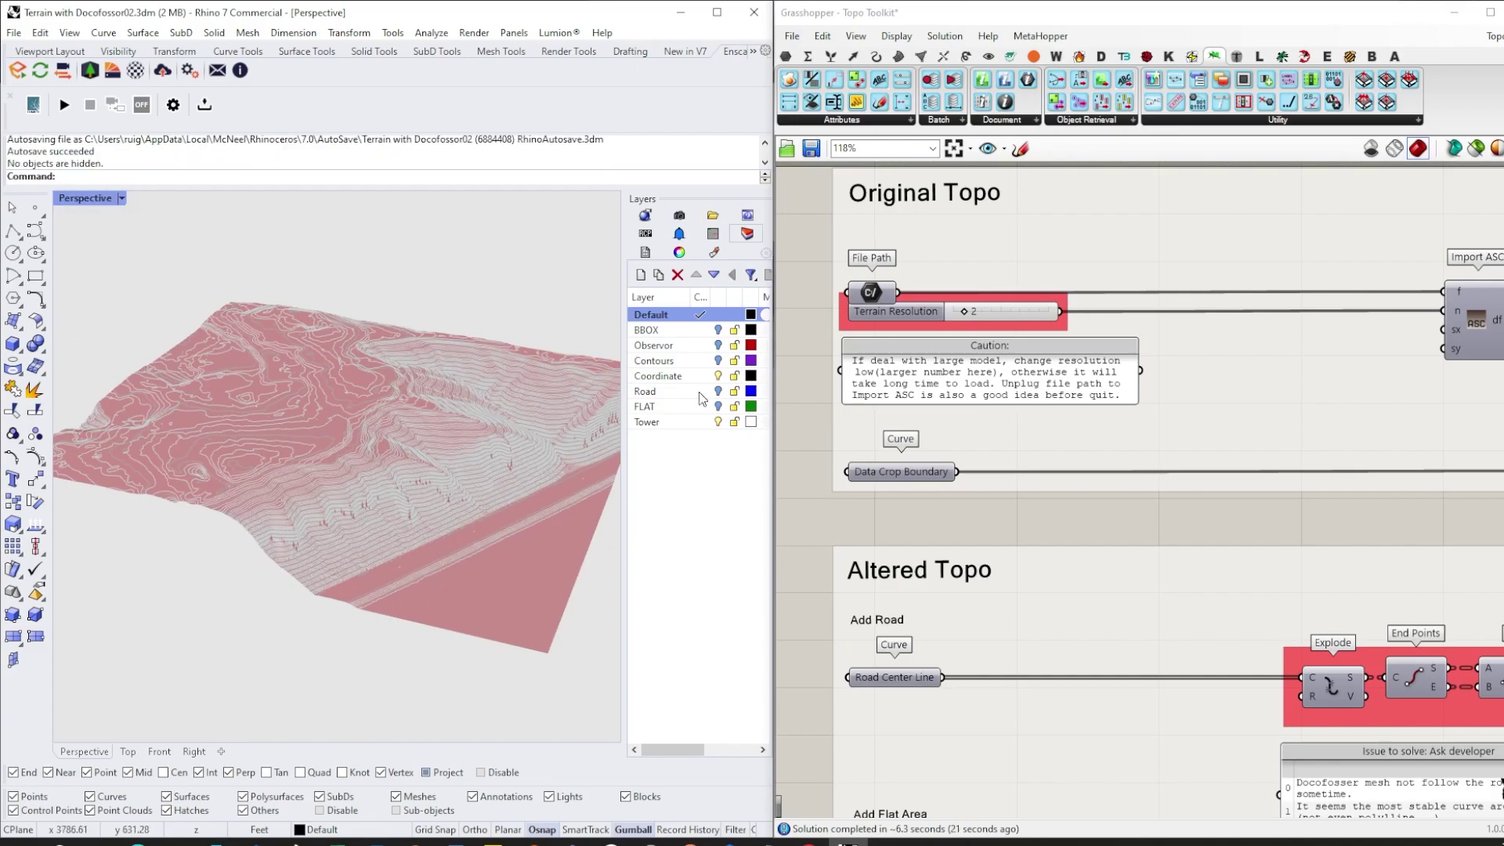
# - Show the BBOX layer and shift one edge of the crop boundary inward by moving its two corner points
pyautogui.click(717, 330)
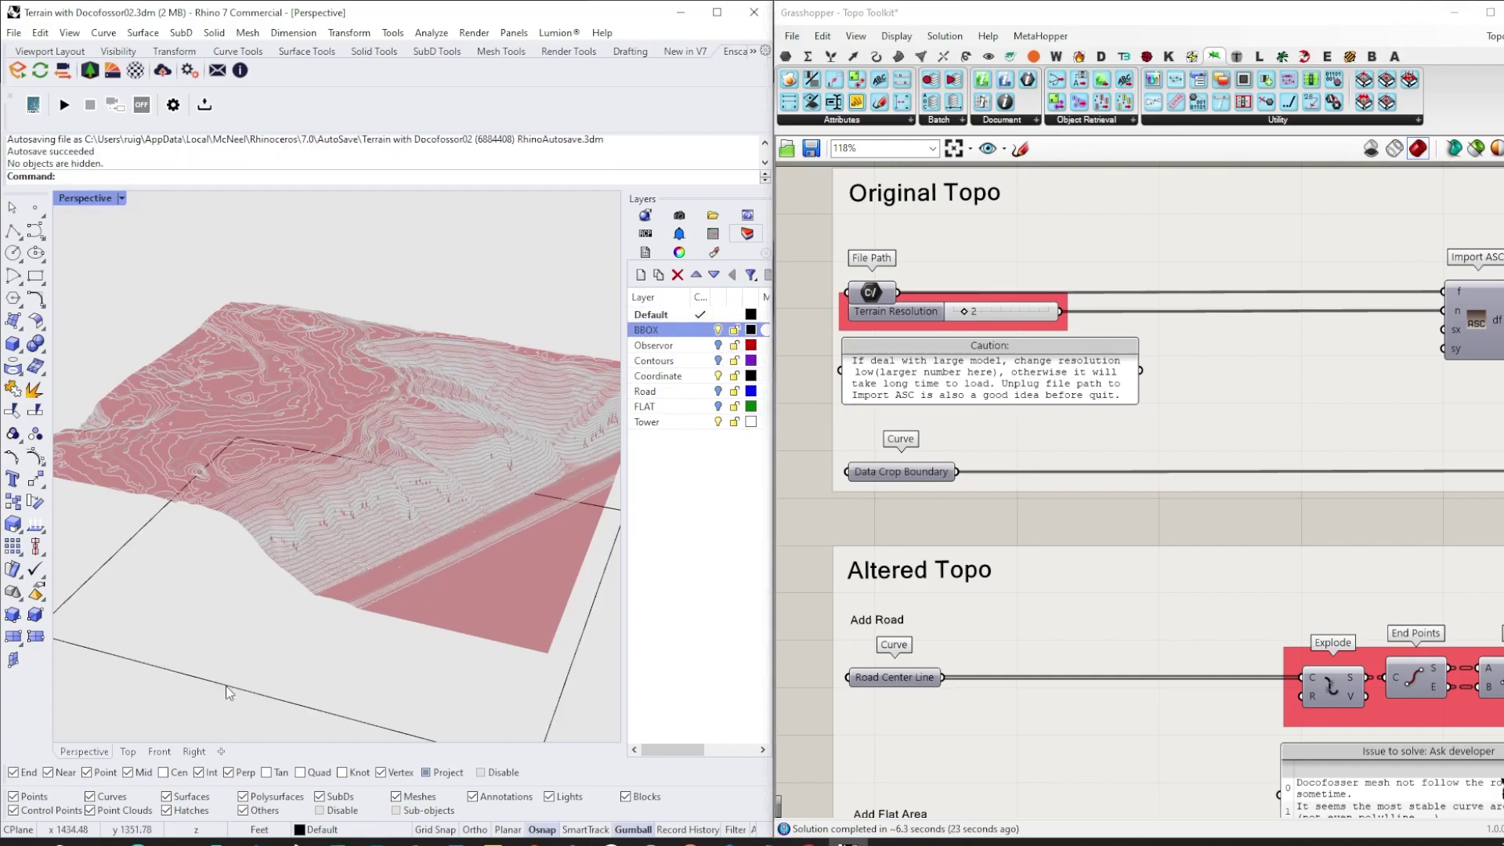
pyautogui.click(248, 672)
pyautogui.moveTo(247, 672); pyautogui.dragTo(285, 467, button='right')
pyautogui.moveTo(123, 343); pyautogui.dragTo(235, 531)
pyautogui.scroll(-3, 232, 527)
pyautogui.moveTo(164, 392); pyautogui.dragTo(160, 460, button='right')
pyautogui.moveTo(163, 453); pyautogui.dragTo(229, 463)
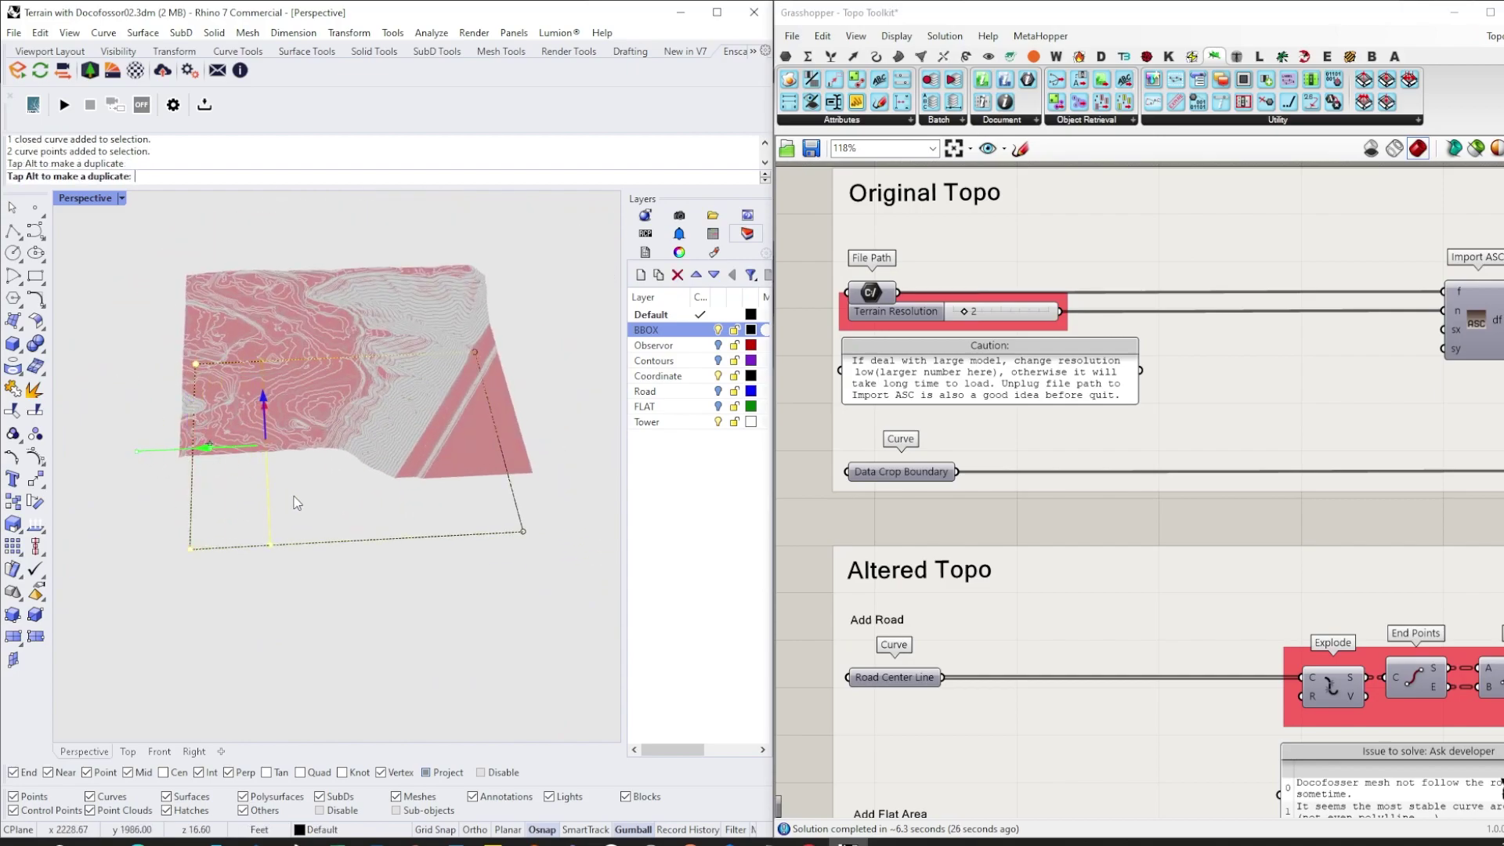
# - Undo the move of the crop boundary's corner points and hide the BBOX layer
pyautogui.hotkey('ctrl', 'z')
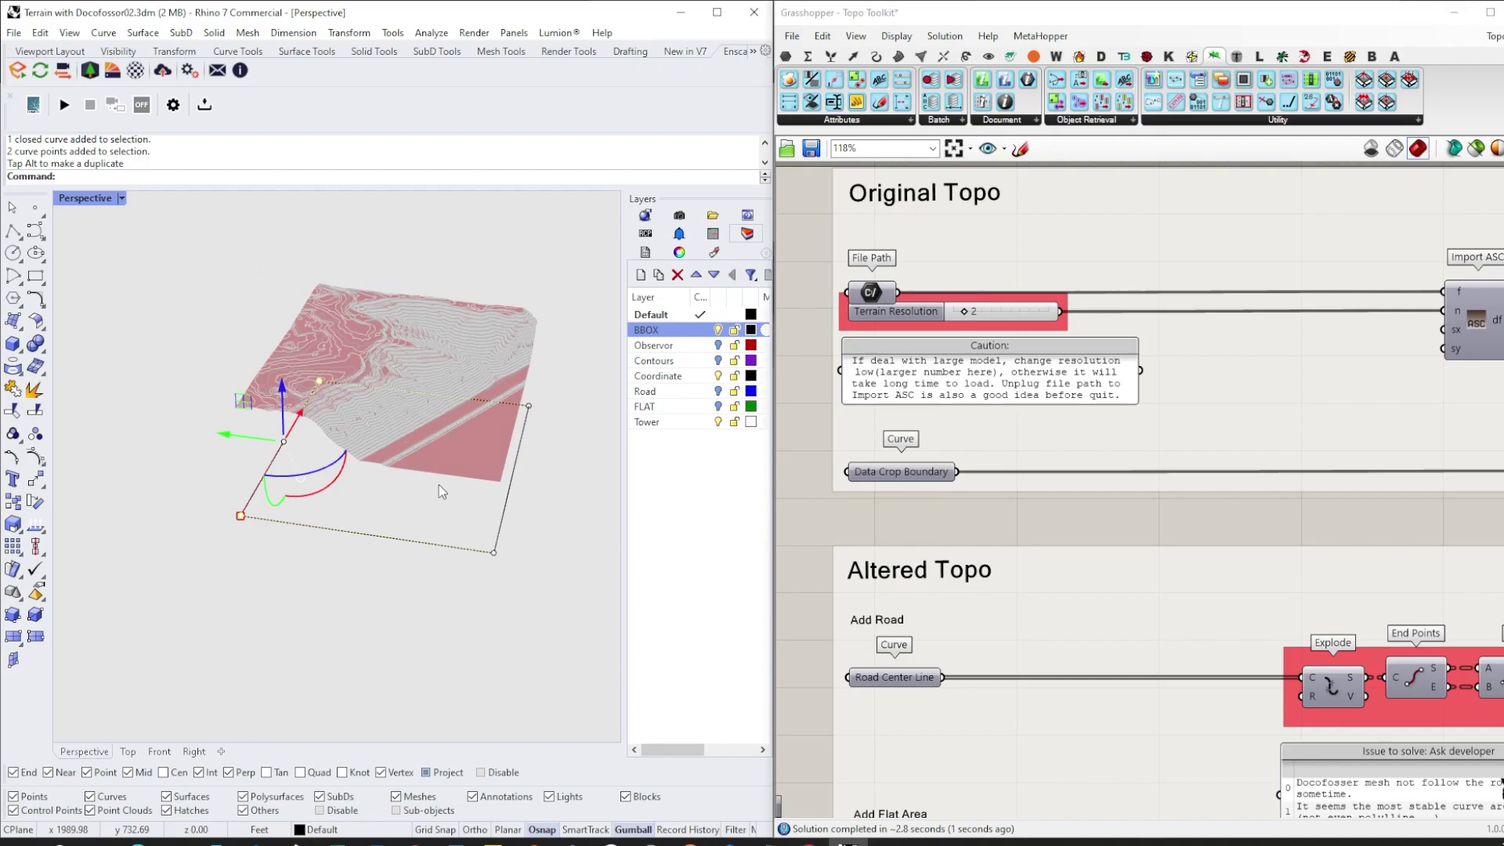
pyautogui.moveTo(438, 486); pyautogui.dragTo(348, 468, button='right')
pyautogui.press('Escape')
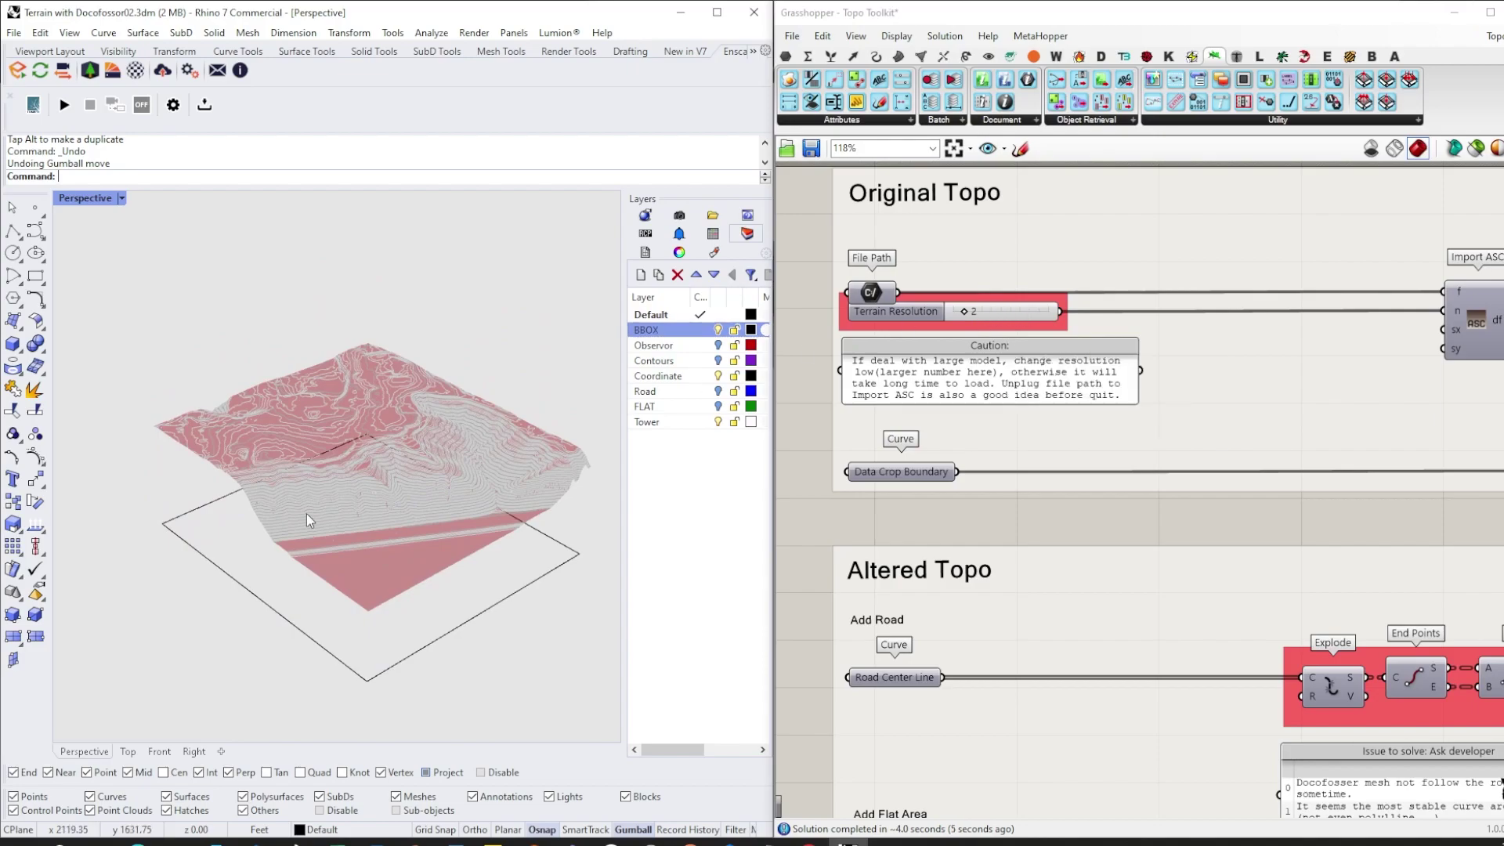
pyautogui.moveTo(307, 514); pyautogui.dragTo(359, 455, button='right')
pyautogui.click(717, 330)
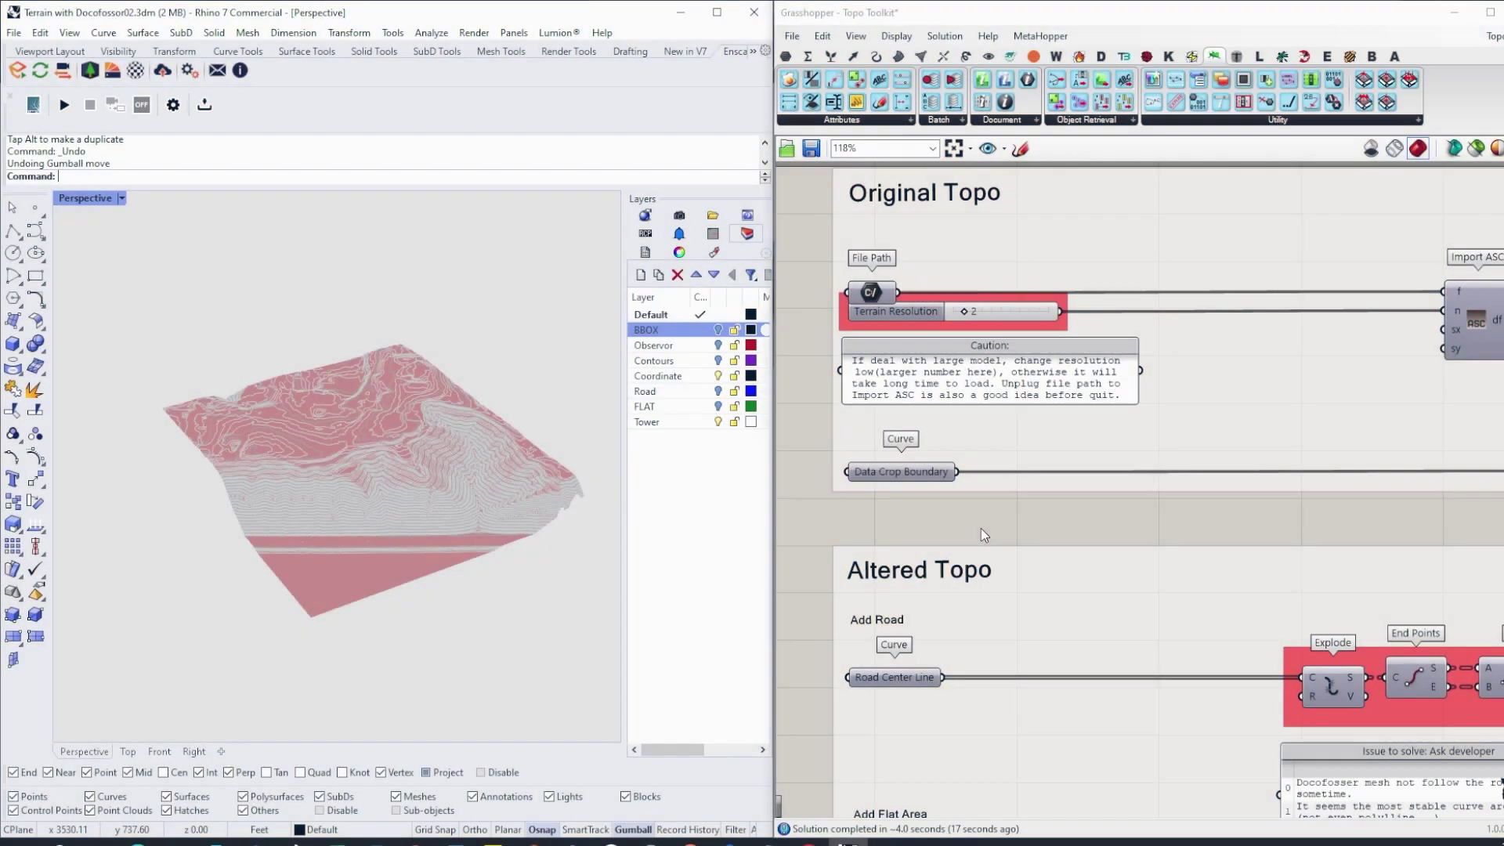
# - Show the Road layer and view the road center lines on the terrain
pyautogui.moveTo(981, 528); pyautogui.dragTo(1046, 544, button='right')
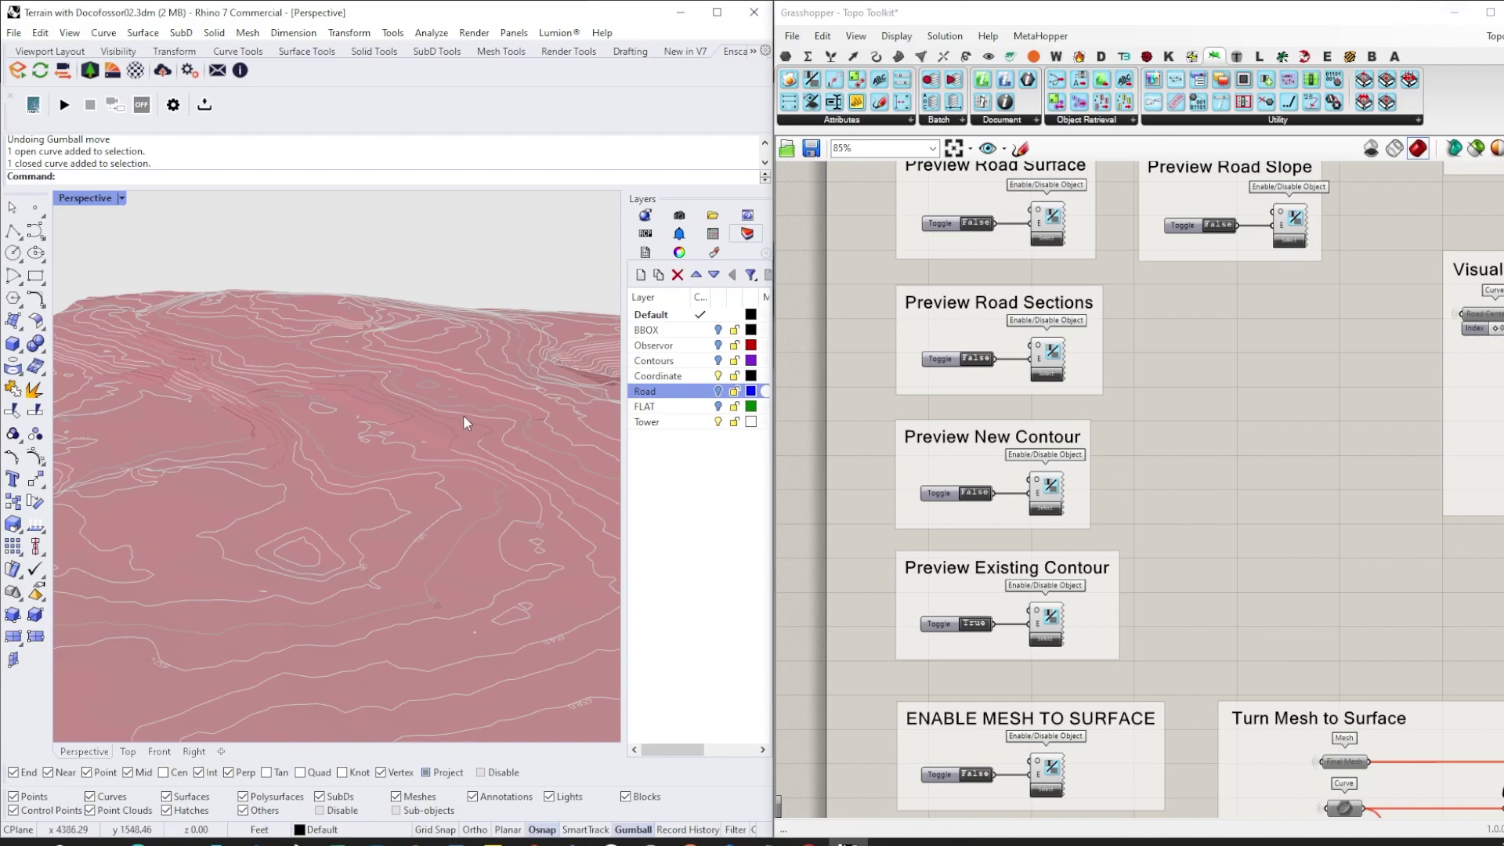
pyautogui.click(718, 392)
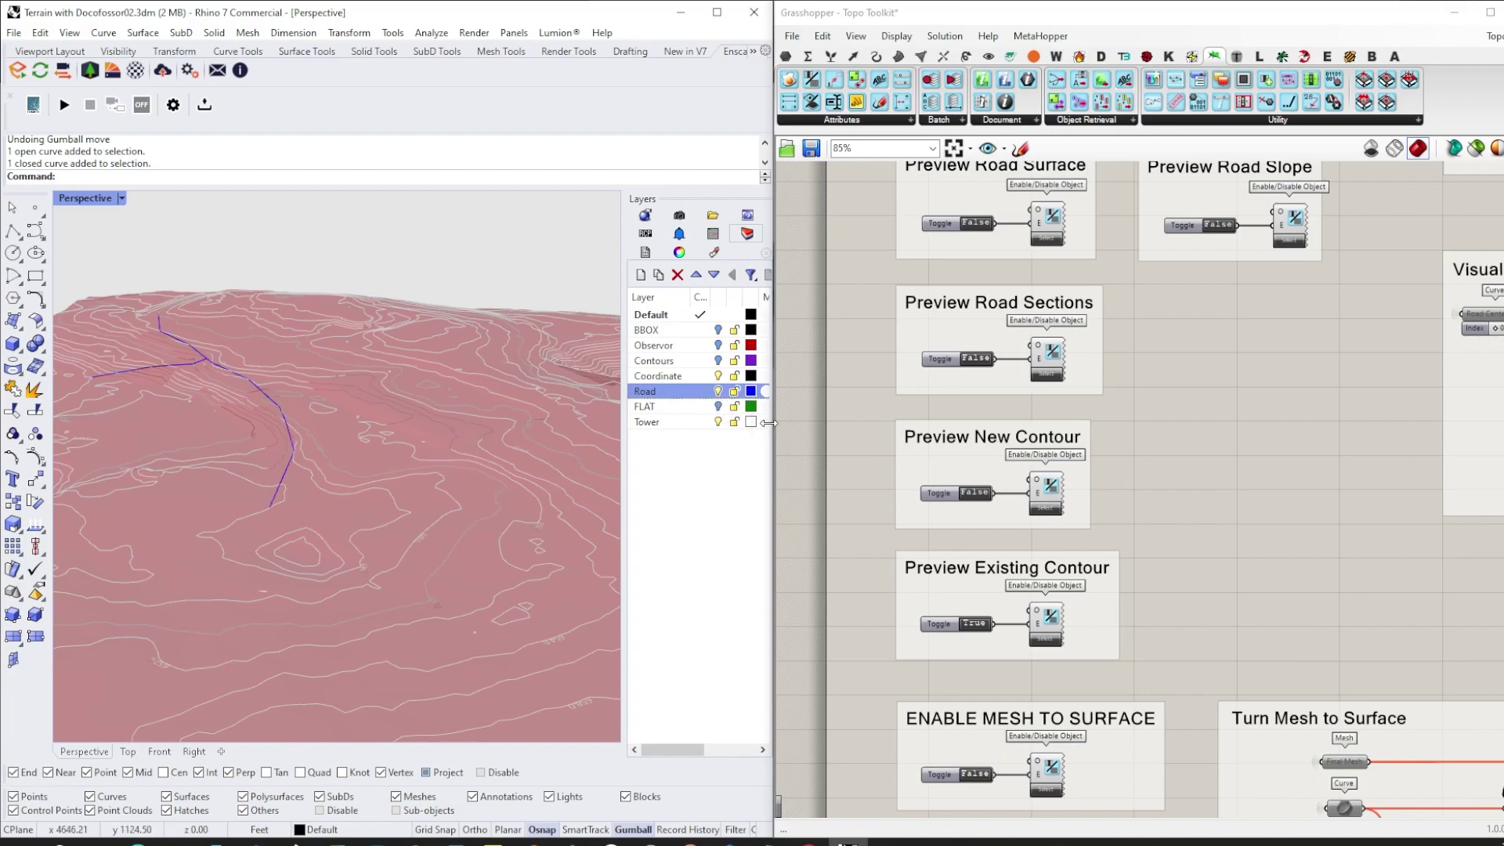
pyautogui.moveTo(332, 374); pyautogui.dragTo(387, 405, button='right')
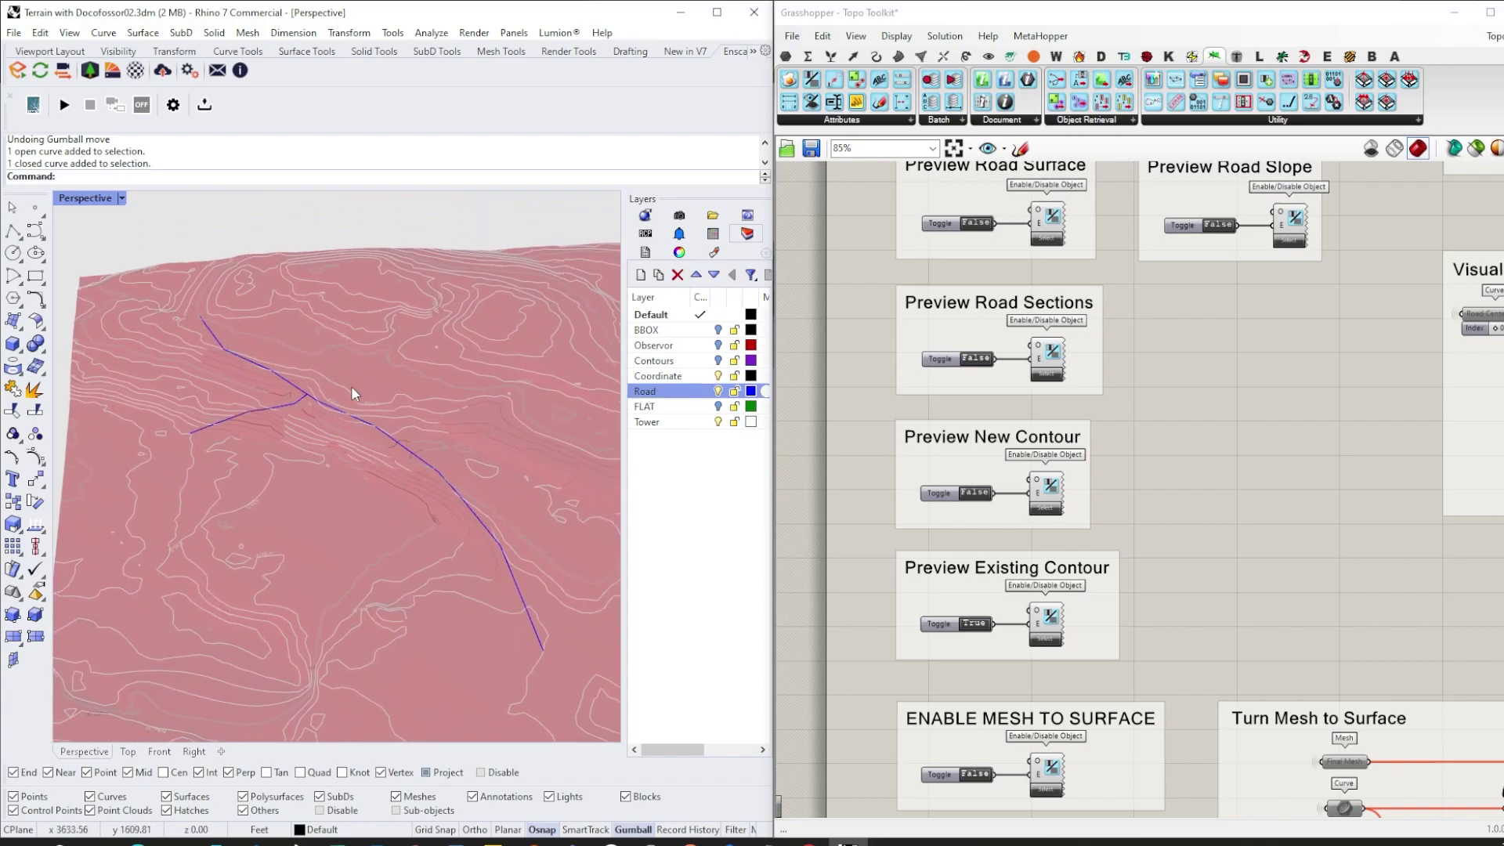
# - Set the Preview New Contour toggle to True and inspect the contours around the road
pyautogui.moveTo(1120, 419); pyautogui.dragTo(1083, 401, button='right')
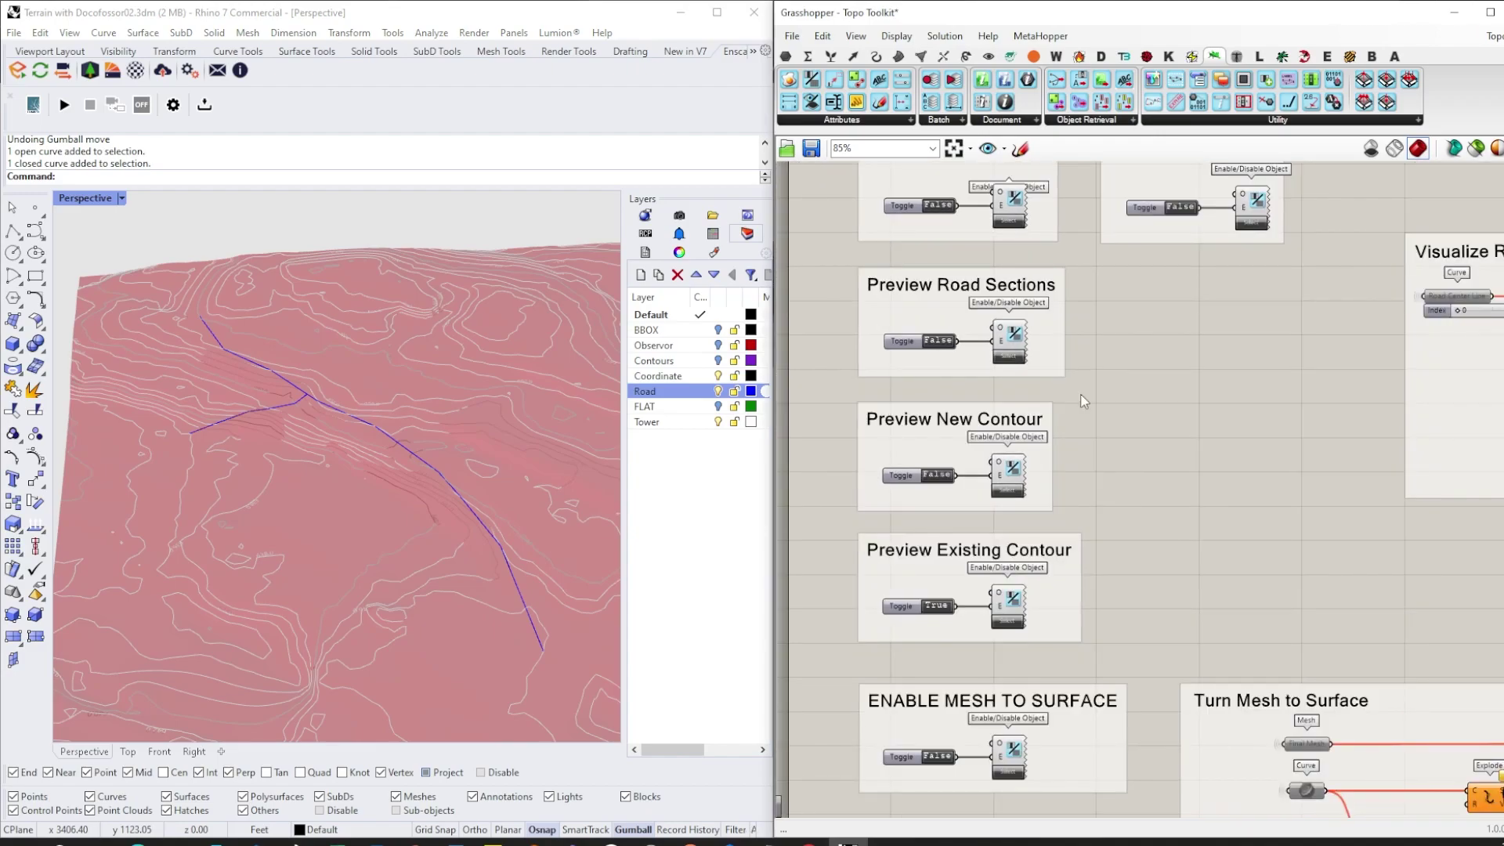
pyautogui.click(937, 474)
pyautogui.moveTo(224, 374); pyautogui.dragTo(310, 464, button='right')
# - Set the Preview Road Surface toggle to True and inspect the road surface on the terrain
pyautogui.moveTo(1191, 428); pyautogui.dragTo(1156, 569, button='right')
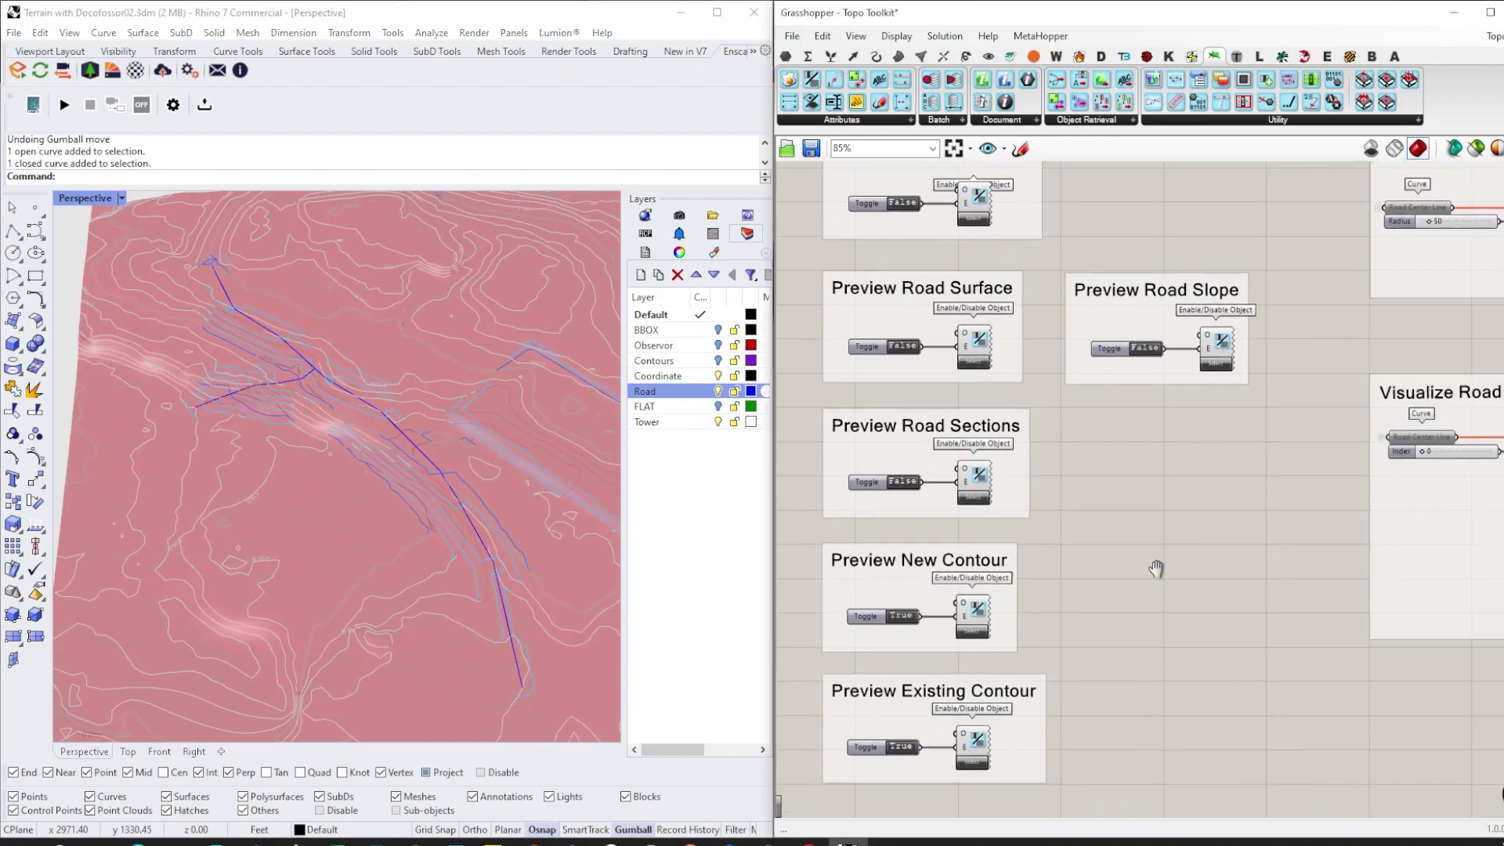
pyautogui.click(903, 346)
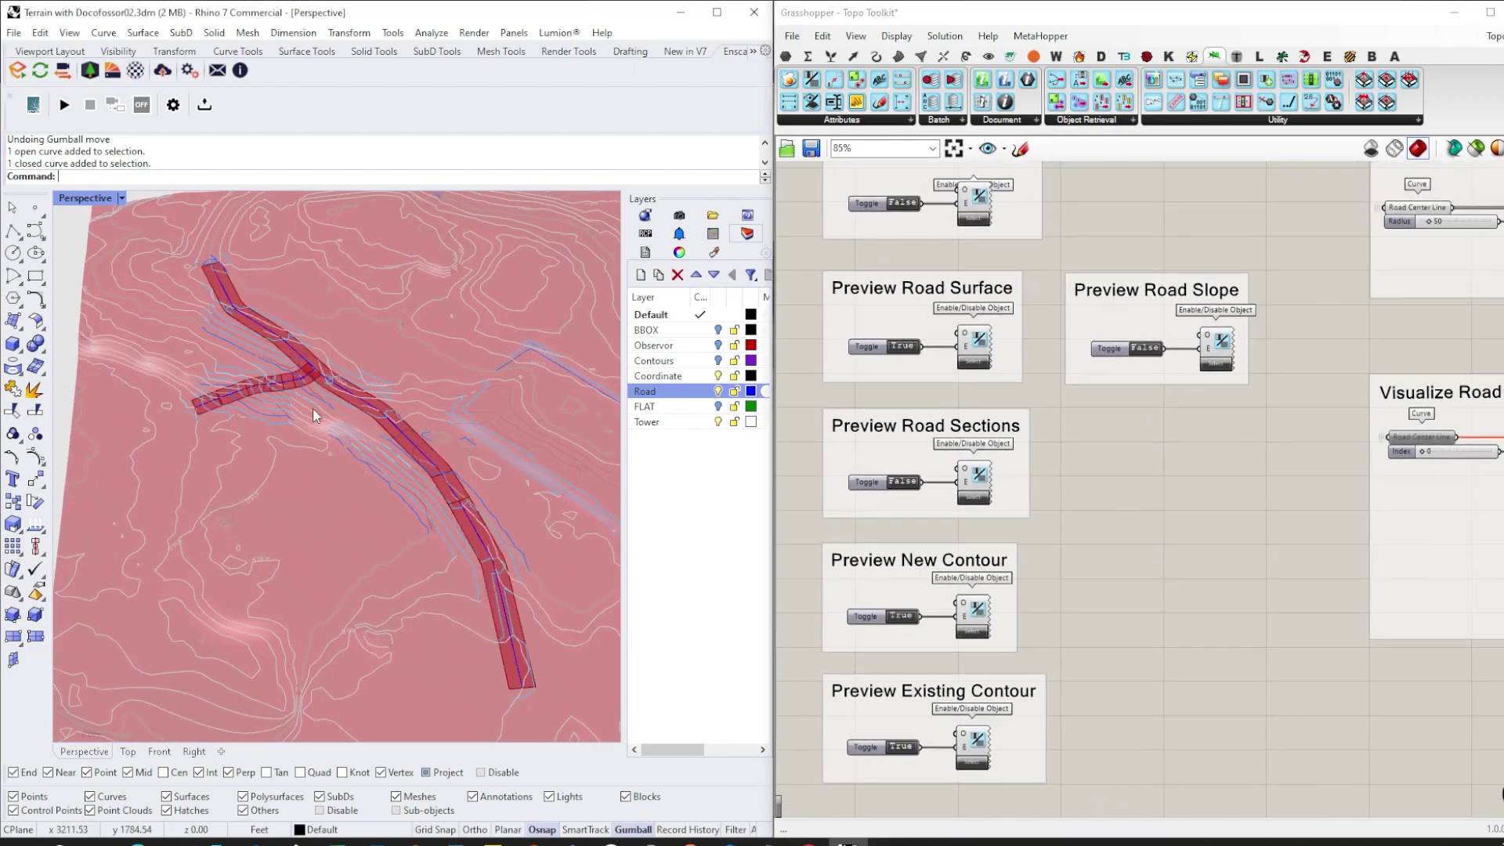
pyautogui.moveTo(312, 407); pyautogui.dragTo(439, 470, button='right')
pyautogui.moveTo(529, 520); pyautogui.dragTo(461, 451, button='right')
pyautogui.moveTo(482, 401)
pyautogui.mouseDown(button='right')
pyautogui.moveTo(396, 483)
pyautogui.moveTo(302, 477)
pyautogui.moveTo(342, 474)
pyautogui.moveTo(247, 548)
pyautogui.mouseUp(button='right')
# - Switch to a maximized Top view and set its display mode to Copy of Wireframe Section Perspective
pyautogui.doubleClick(87, 198)
pyautogui.doubleClick(67, 199)
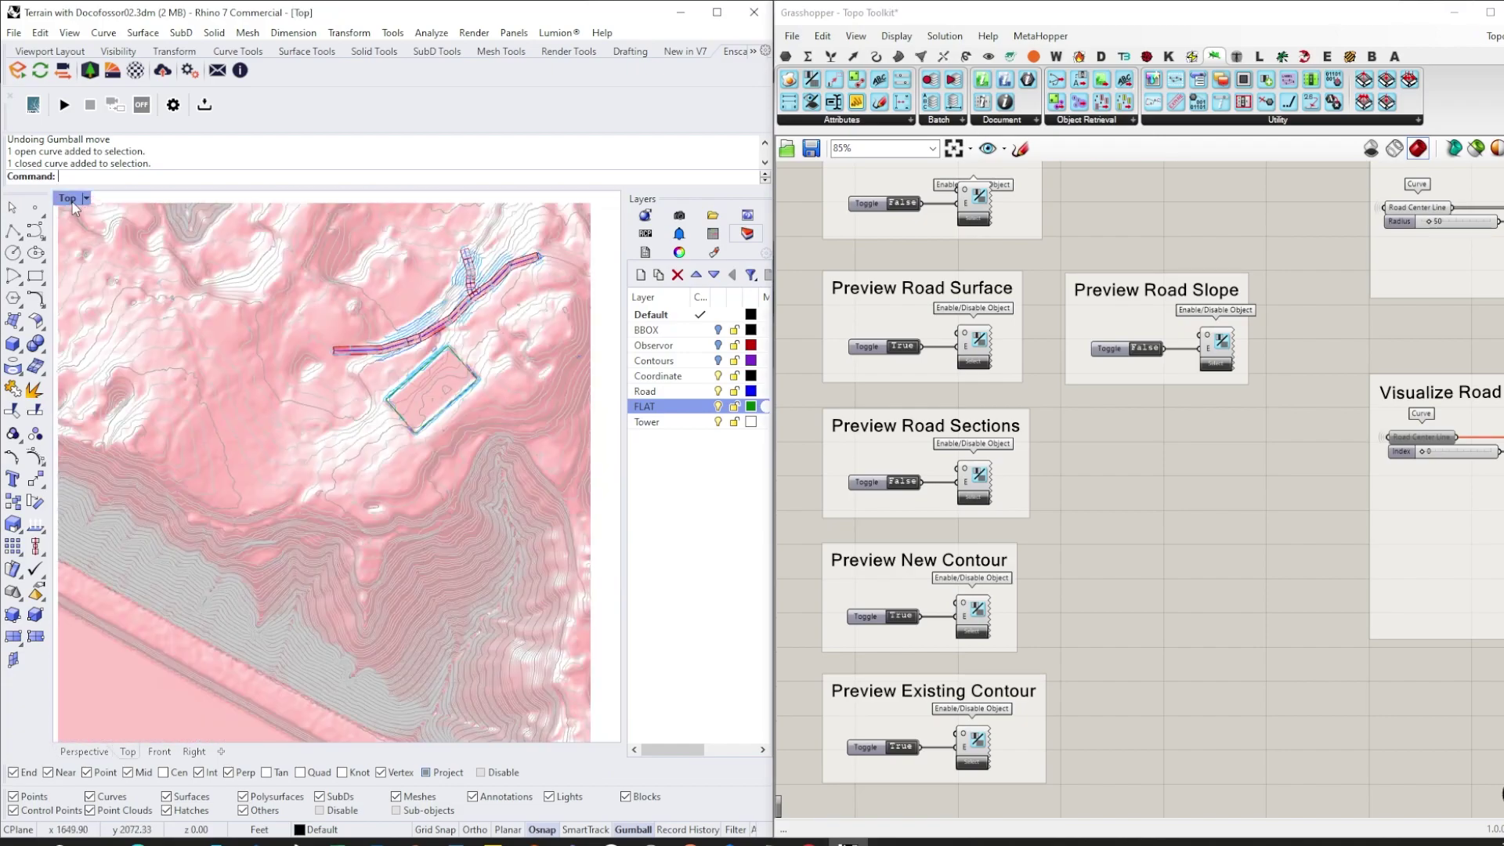
pyautogui.click(86, 198)
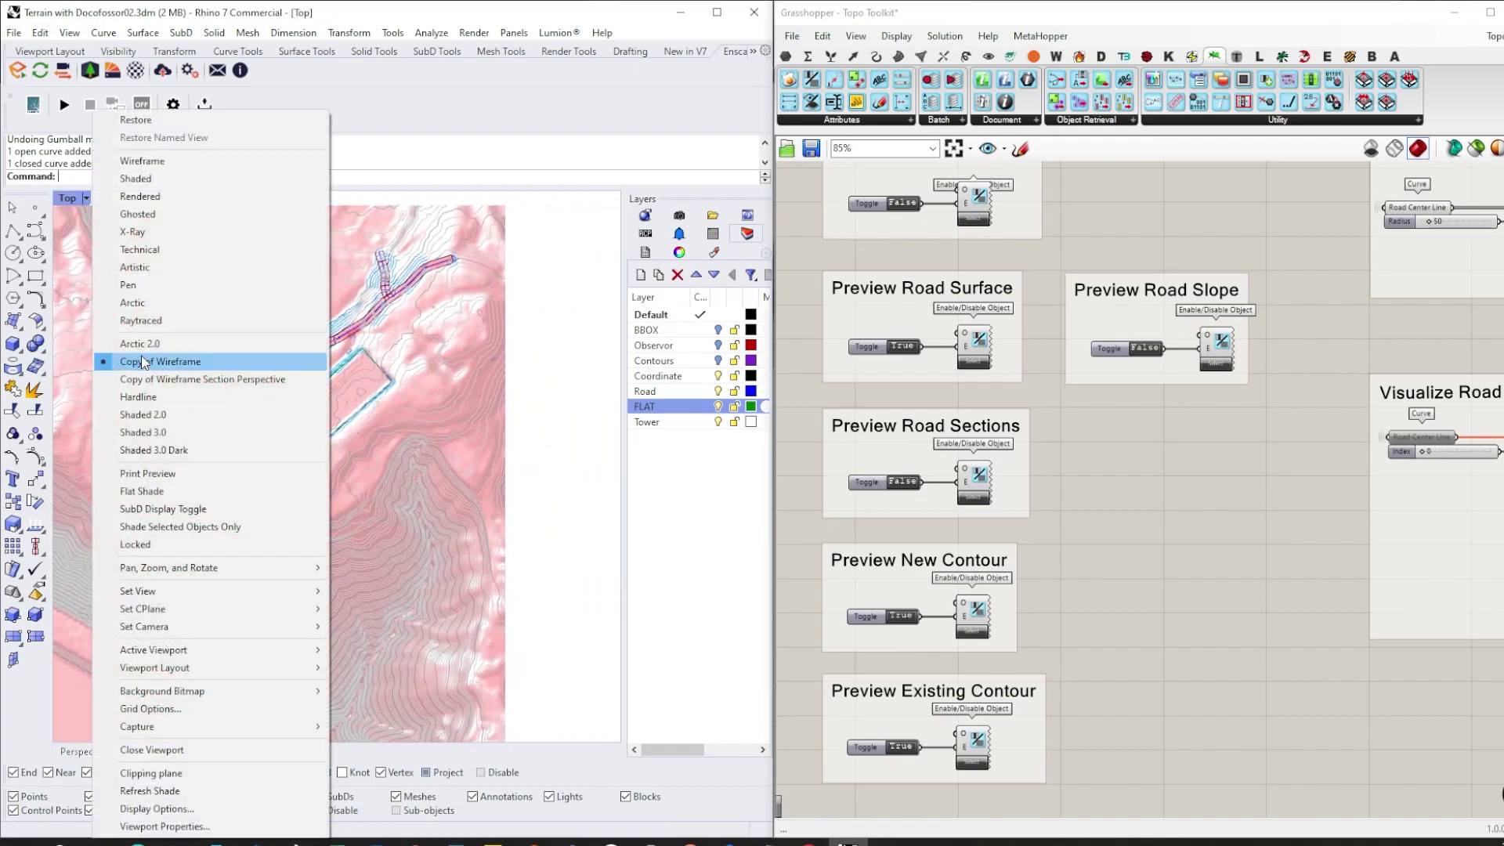
pyautogui.click(164, 386)
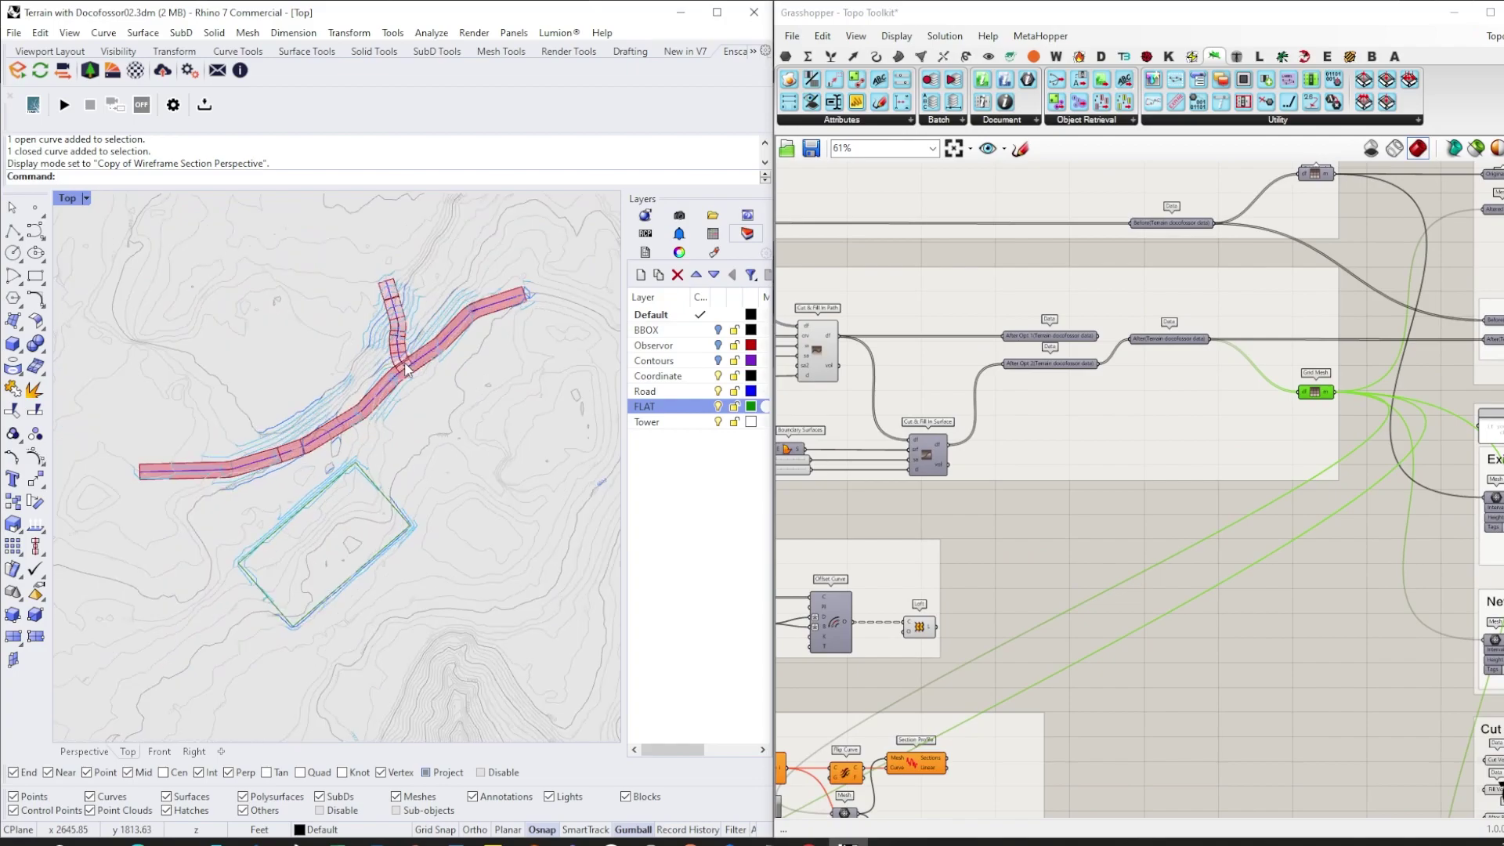
# - Examine the road surface, the flat area boundary and the surrounding new contours in the maximized Top view
pyautogui.doubleClick(70, 199)
pyautogui.doubleClick(67, 199)
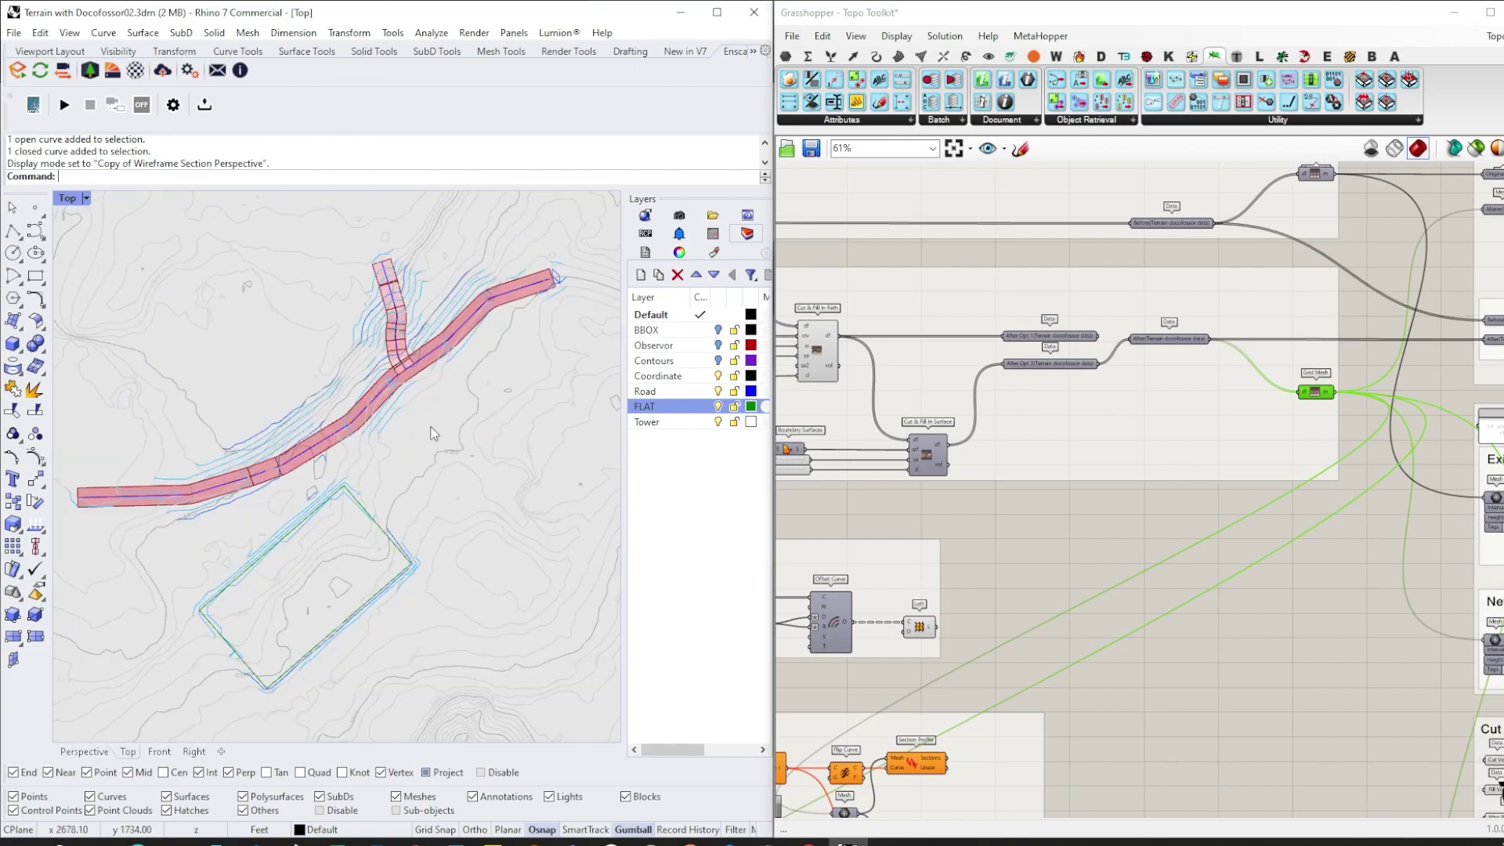
pyautogui.moveTo(433, 434); pyautogui.dragTo(454, 436, button='right')
pyautogui.scroll(2, 393, 446)
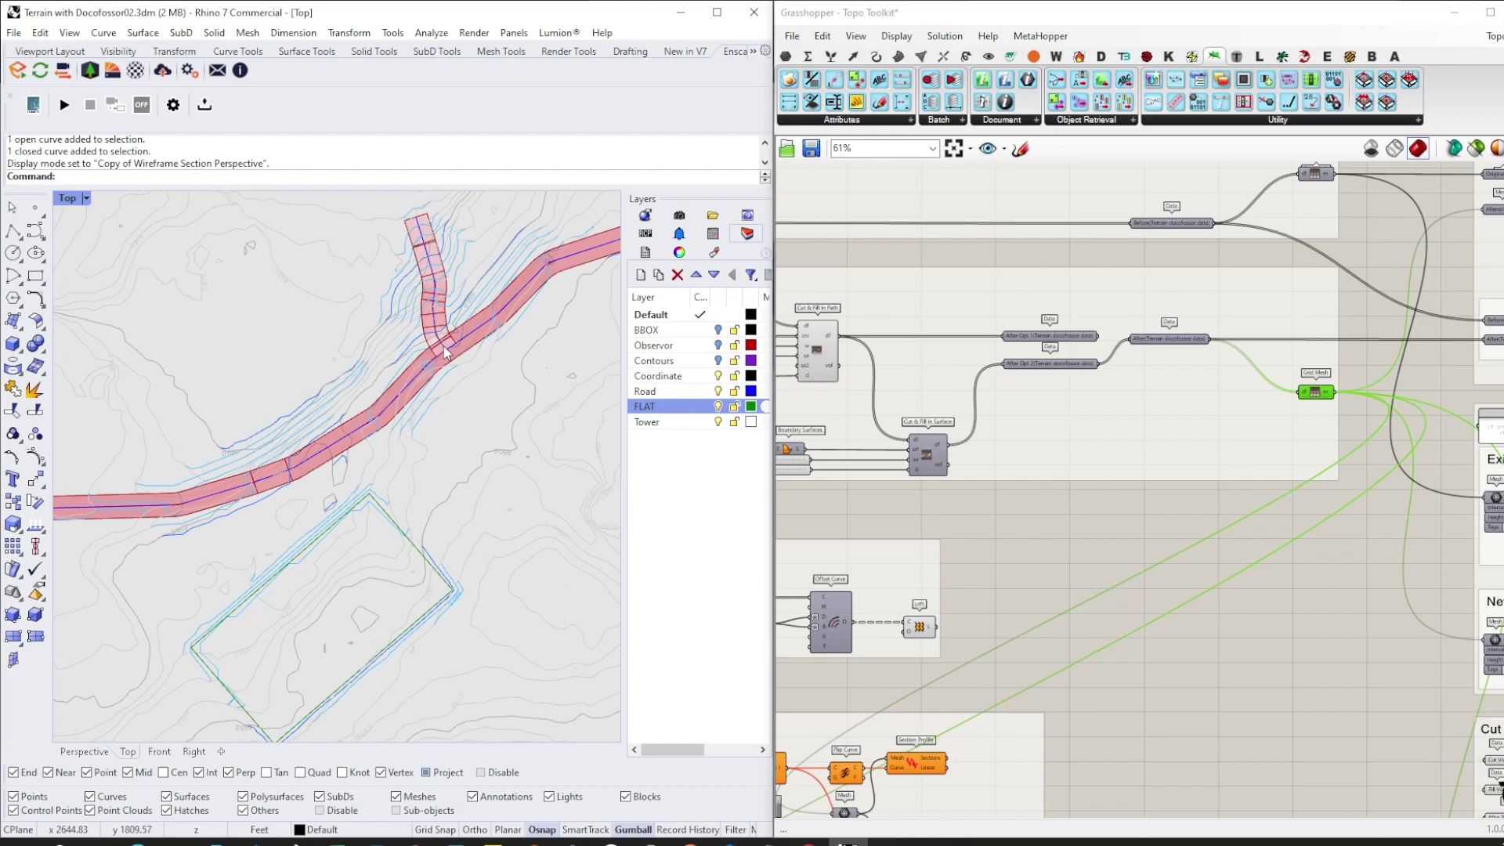
pyautogui.moveTo(507, 226); pyautogui.dragTo(435, 334, button='right')
pyautogui.moveTo(403, 443); pyautogui.dragTo(454, 382, button='right')
pyautogui.scroll(-2, 454, 382)
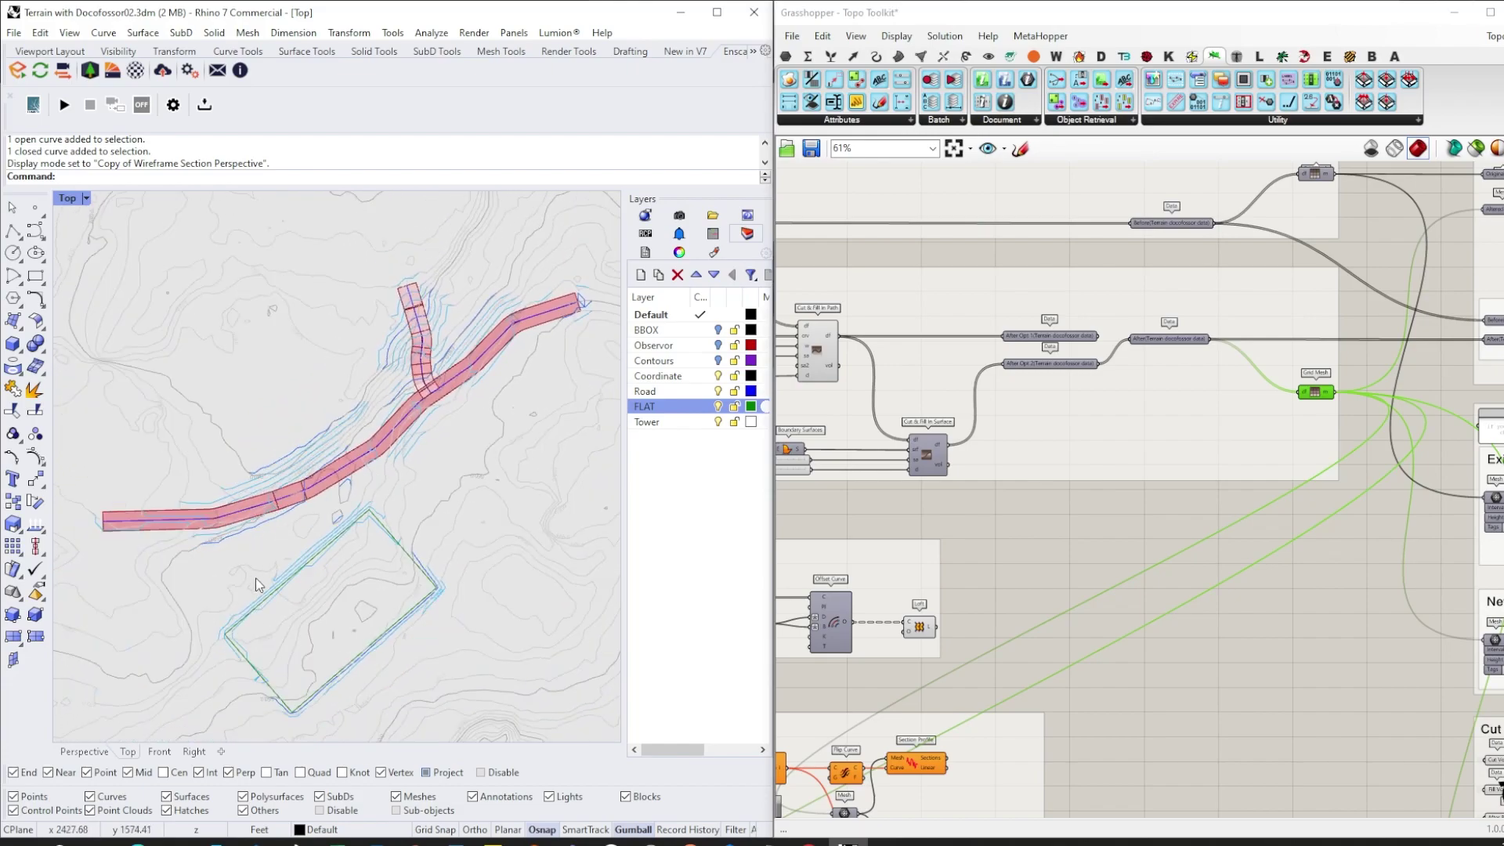
# - Set the Preview Road Sections toggle to True and inspect the section lines across the road in the Perspective view
pyautogui.moveTo(463, 560); pyautogui.dragTo(421, 533, button='right')
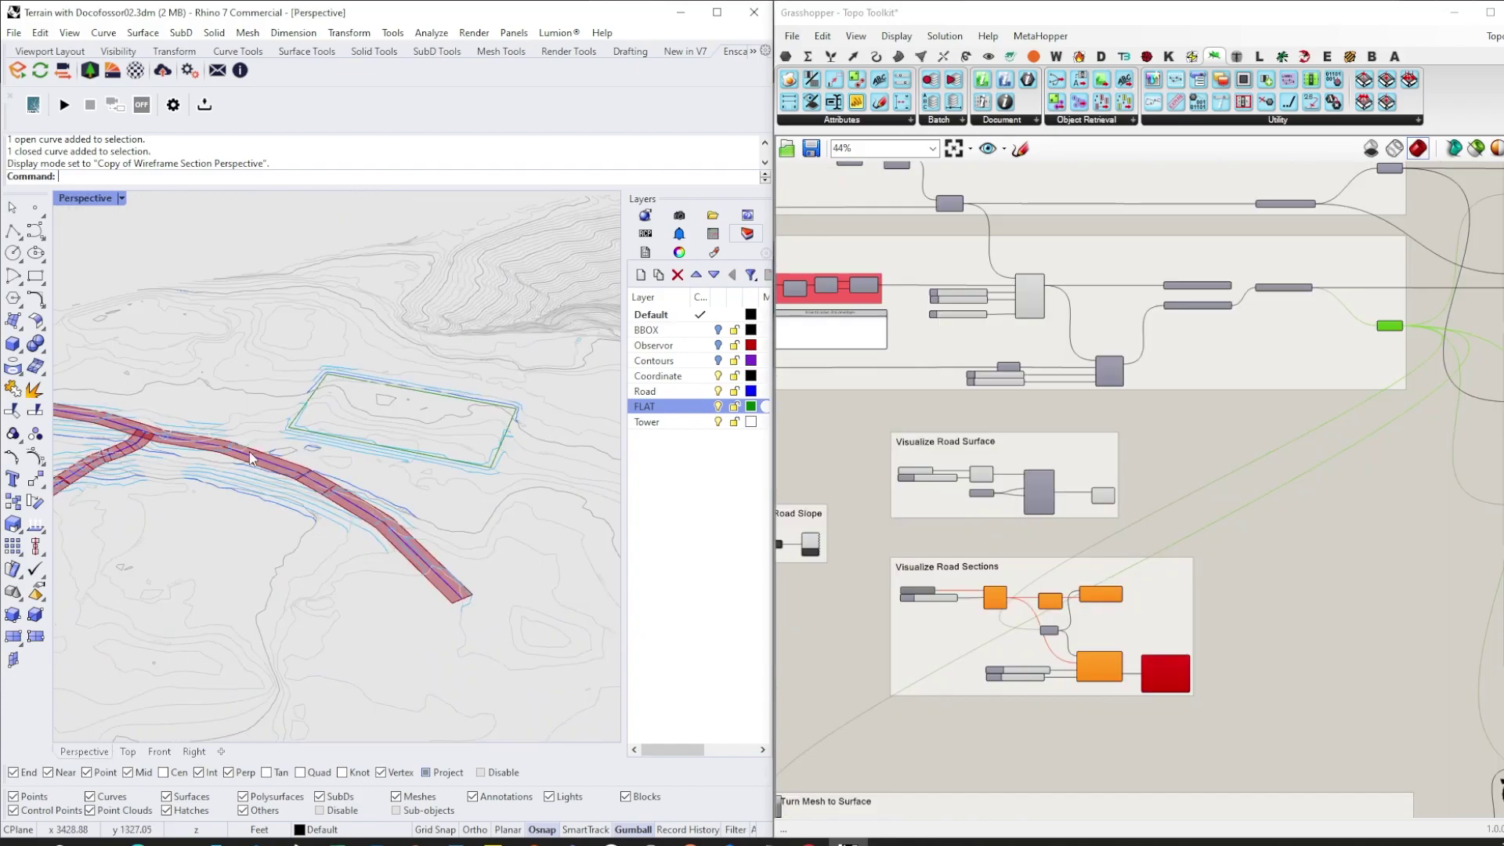
pyautogui.moveTo(249, 451); pyautogui.dragTo(337, 509, button='right')
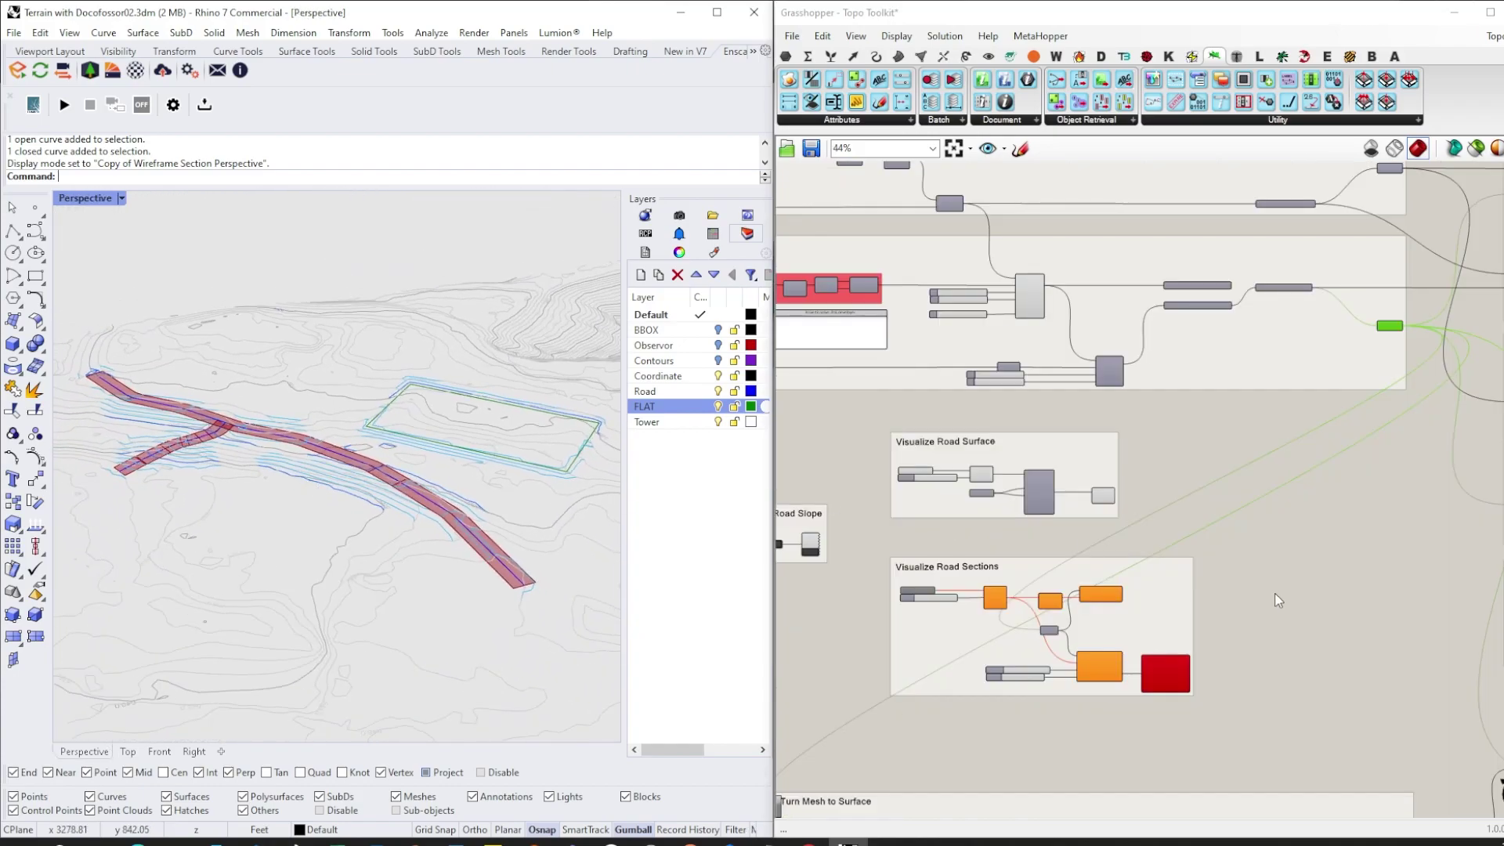
pyautogui.moveTo(852, 609); pyautogui.dragTo(1155, 487, button='right')
pyautogui.scroll(4, 940, 505)
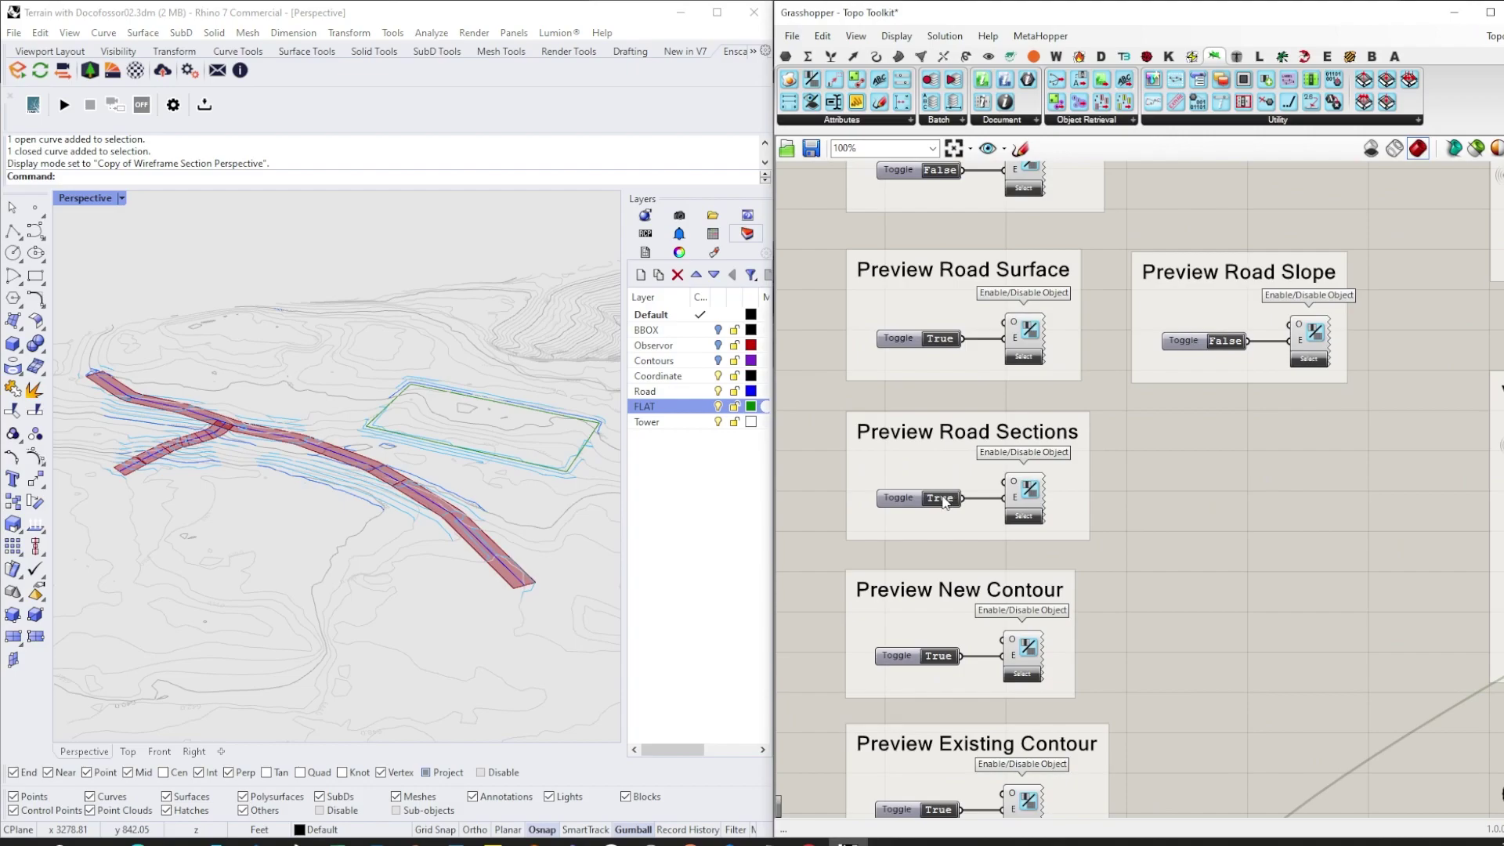
pyautogui.moveTo(287, 479); pyautogui.dragTo(361, 440, button='right')
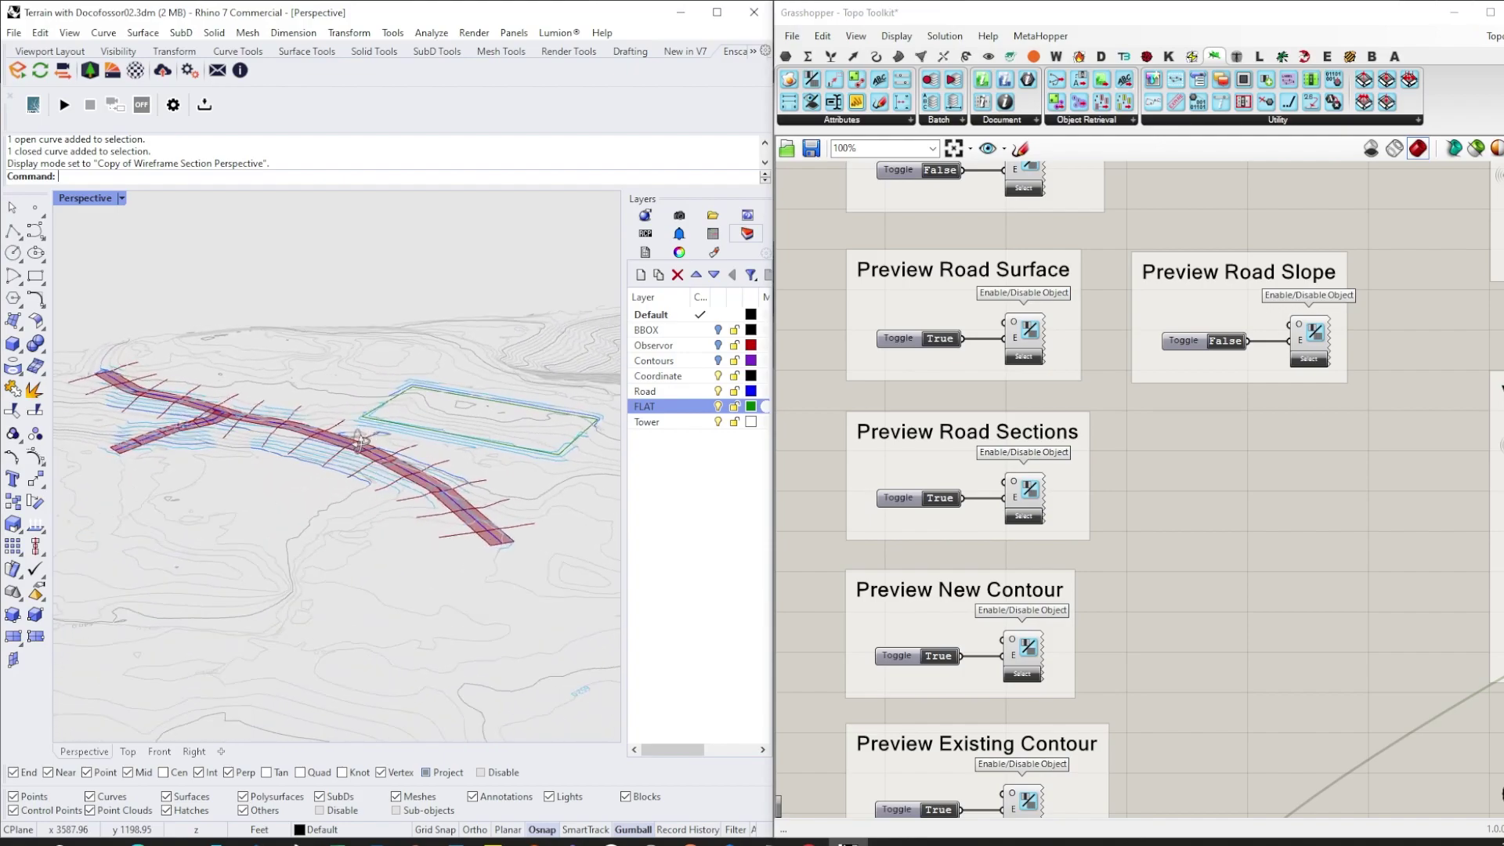
pyautogui.scroll(-1, 1208, 508)
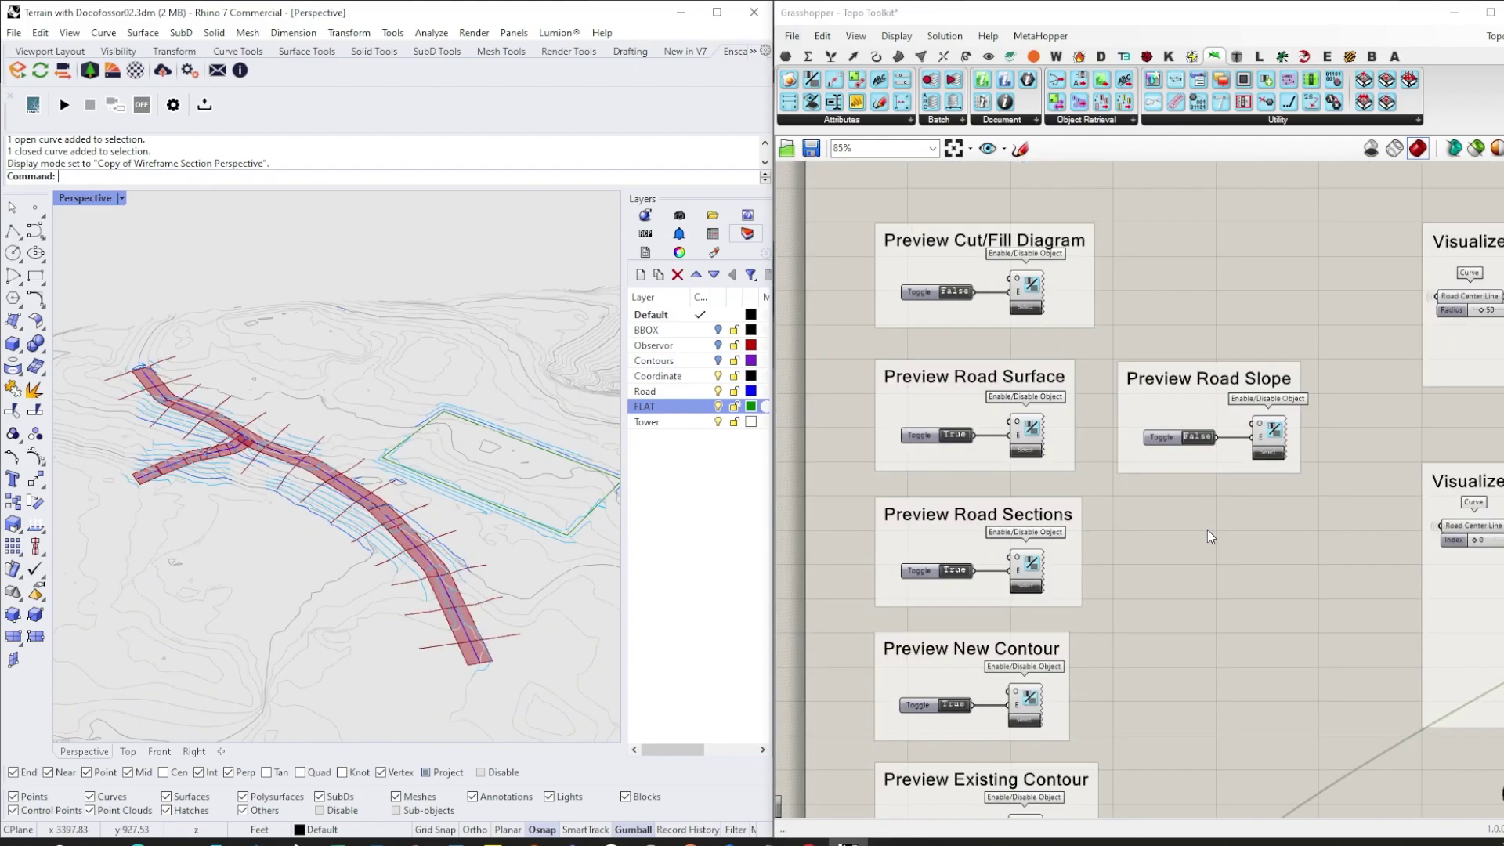
# - Set the Preview Road Slope toggle to True and inspect the slope labels along the road
pyautogui.doubleClick(1197, 437)
pyautogui.moveTo(337, 501); pyautogui.dragTo(191, 427, button='right')
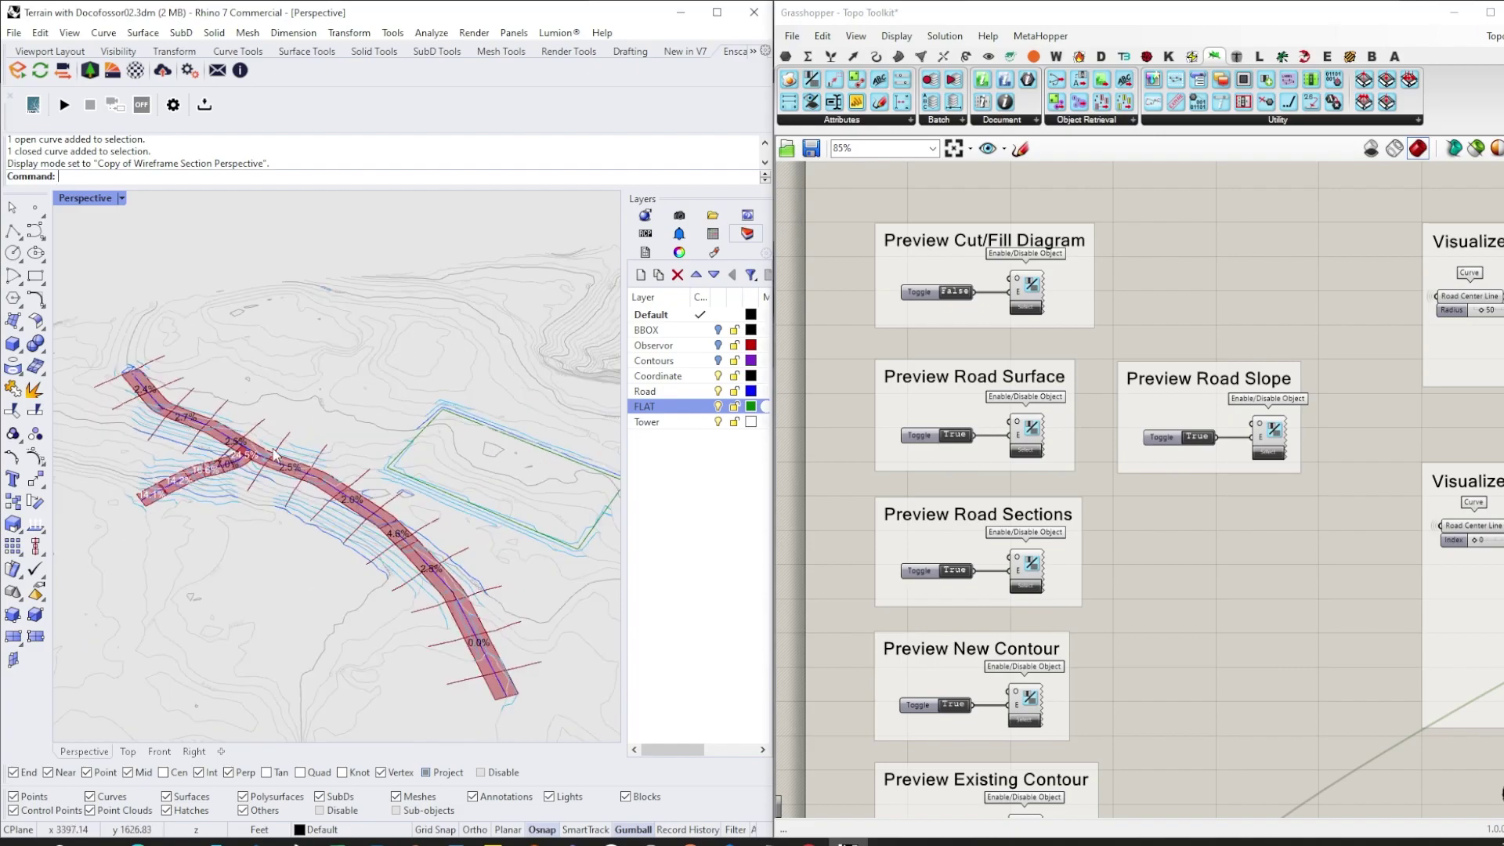
# - Try moving a control point of the main road's centre line near the branch junction
pyautogui.click(336, 492)
pyautogui.click(320, 477)
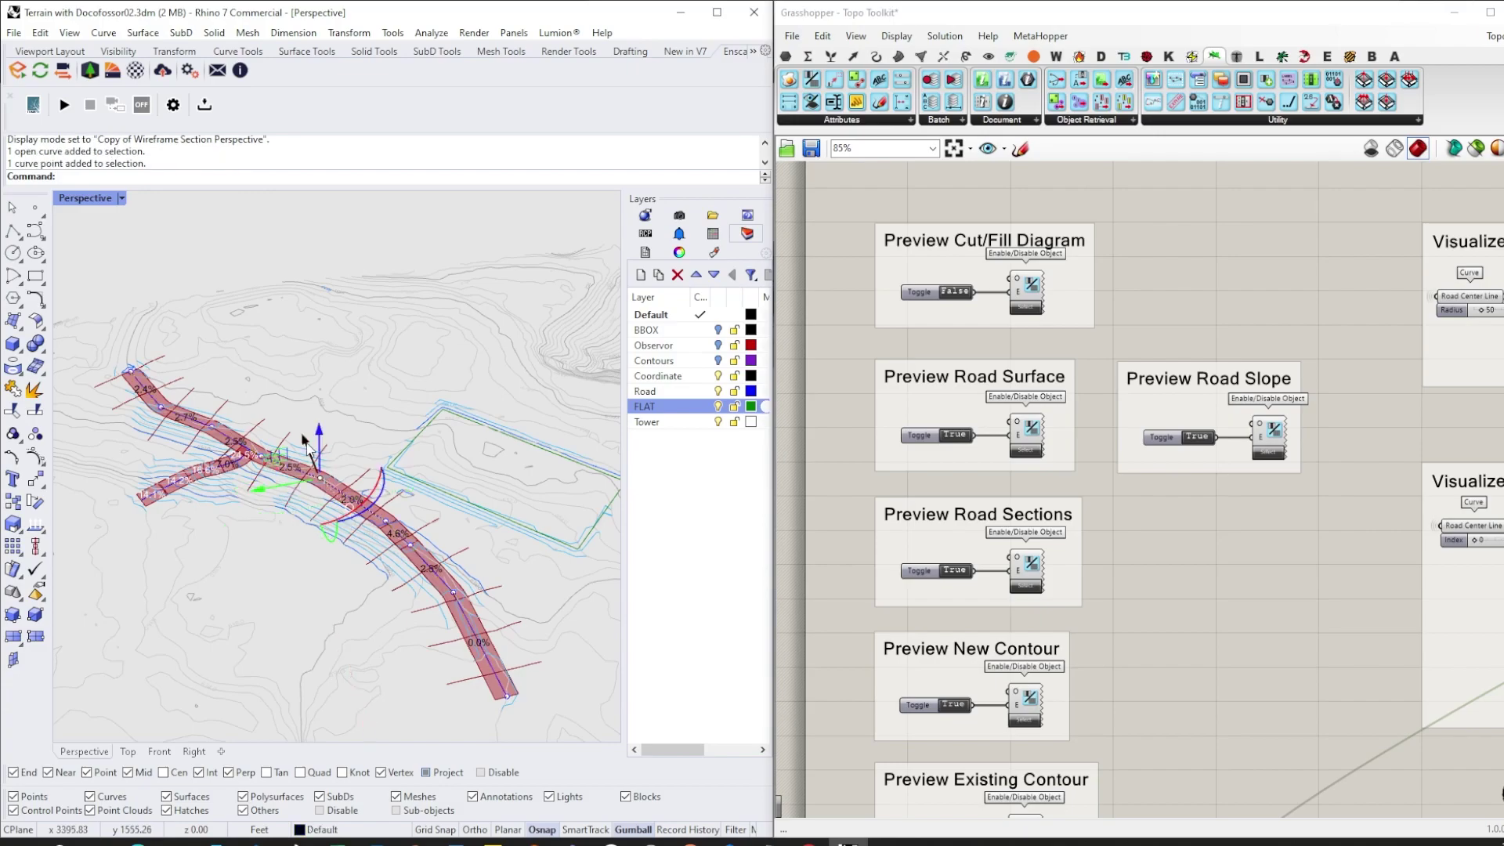
pyautogui.moveTo(280, 456); pyautogui.dragTo(279, 490, button='right')
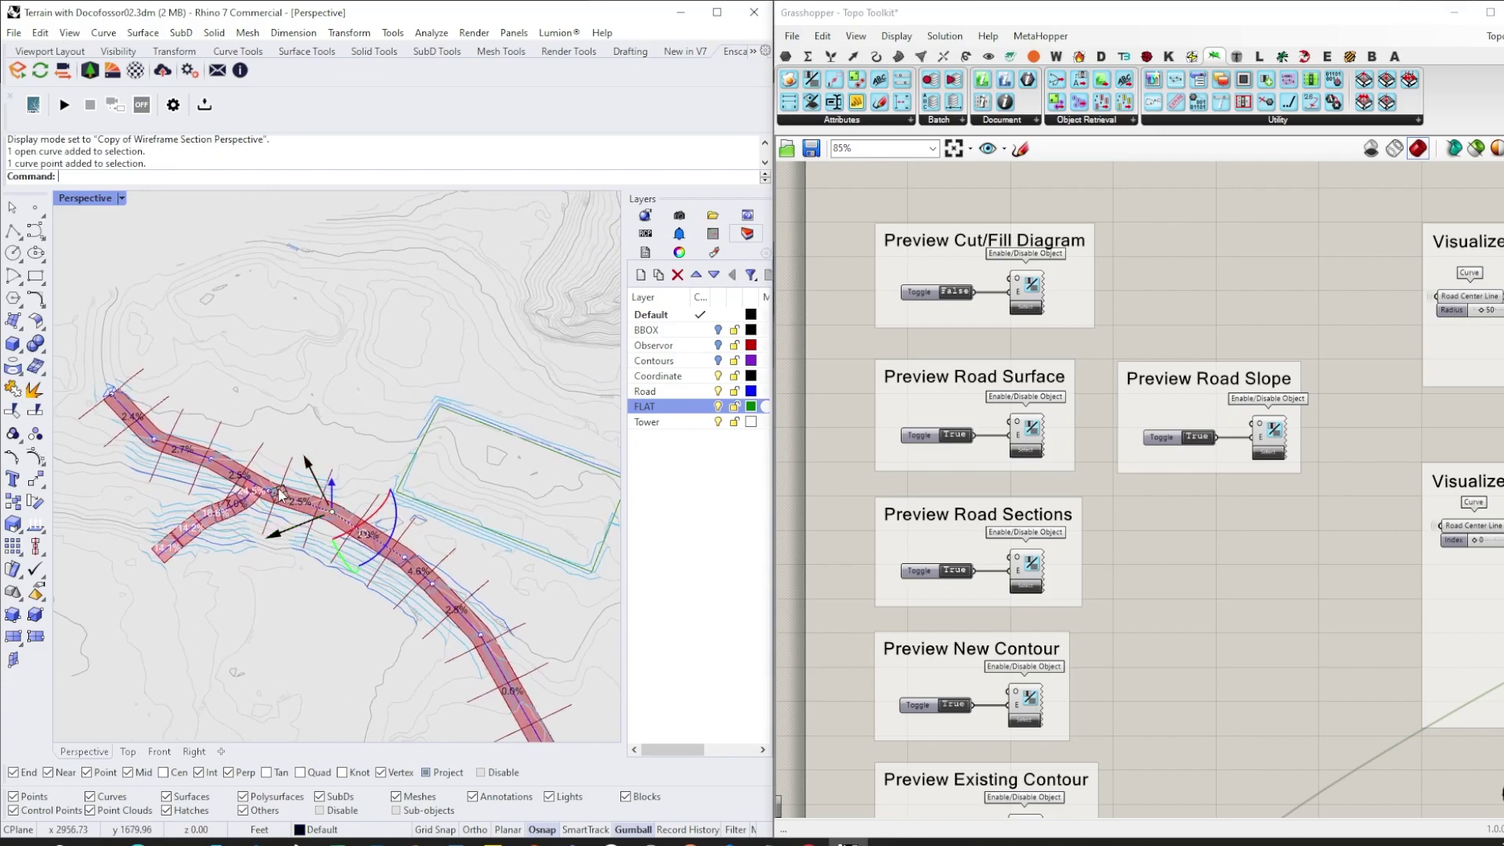
pyautogui.moveTo(280, 495); pyautogui.dragTo(449, 537)
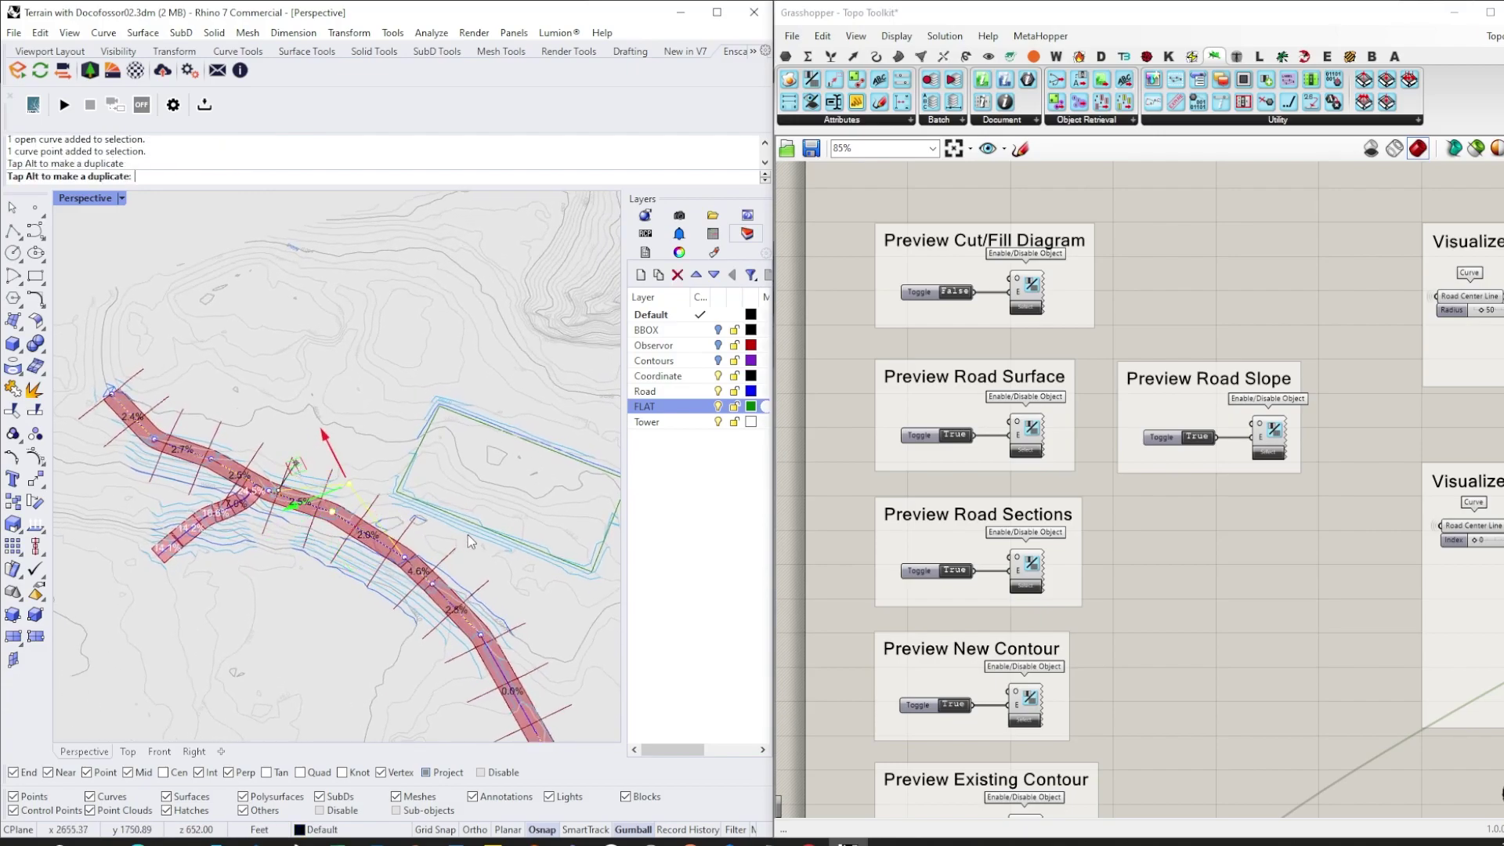
pyautogui.moveTo(251, 560); pyautogui.dragTo(339, 418, button='right')
pyautogui.click(303, 476)
# - Inspect the regraded terrain mesh around the road and flat area with the Grid Mesh component selected
pyautogui.scroll(4, 303, 477)
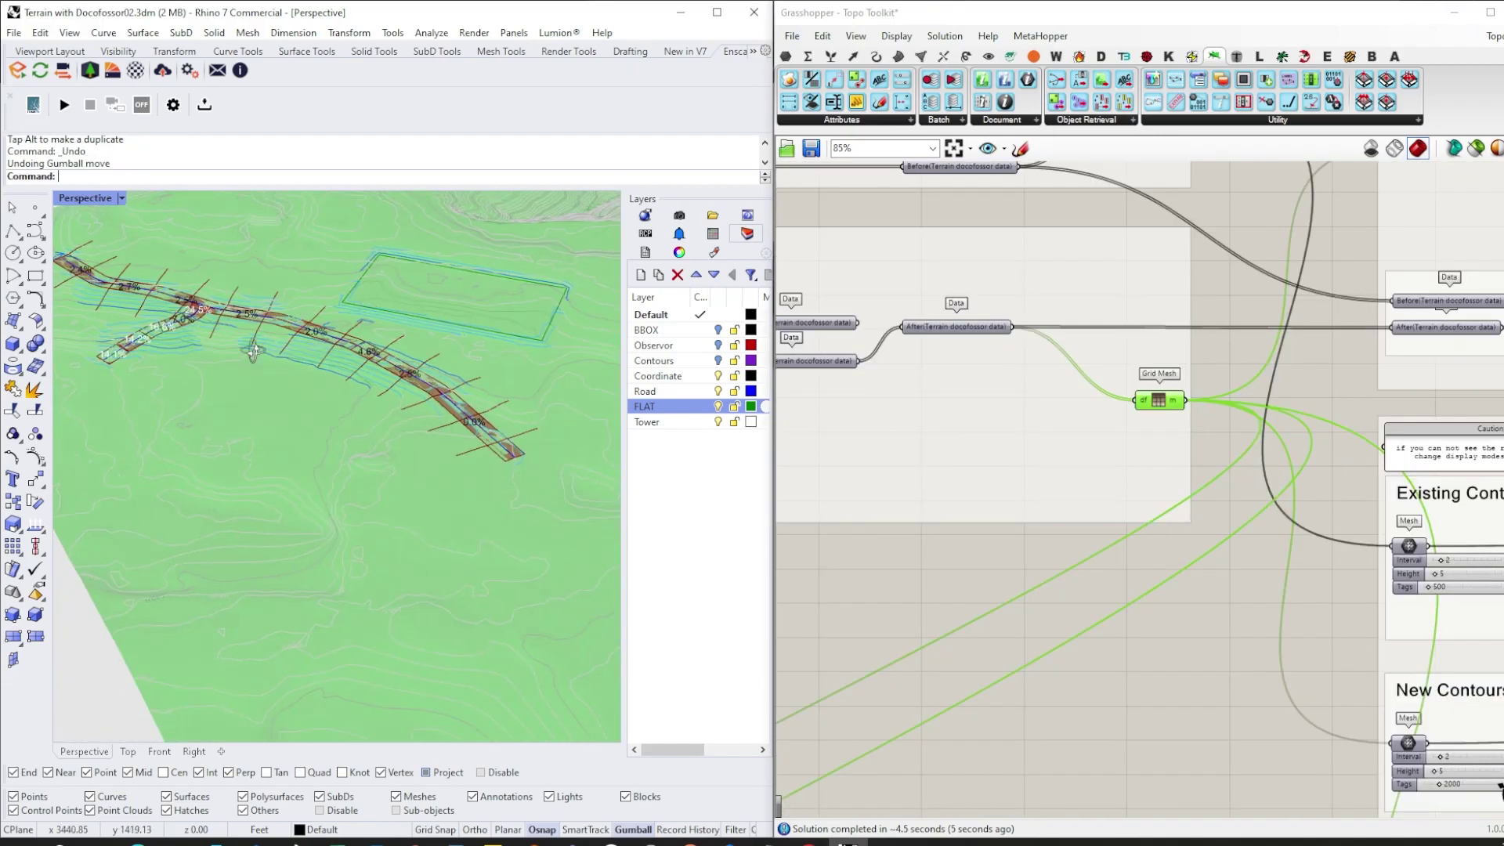
pyautogui.moveTo(345, 321); pyautogui.dragTo(450, 284, button='right')
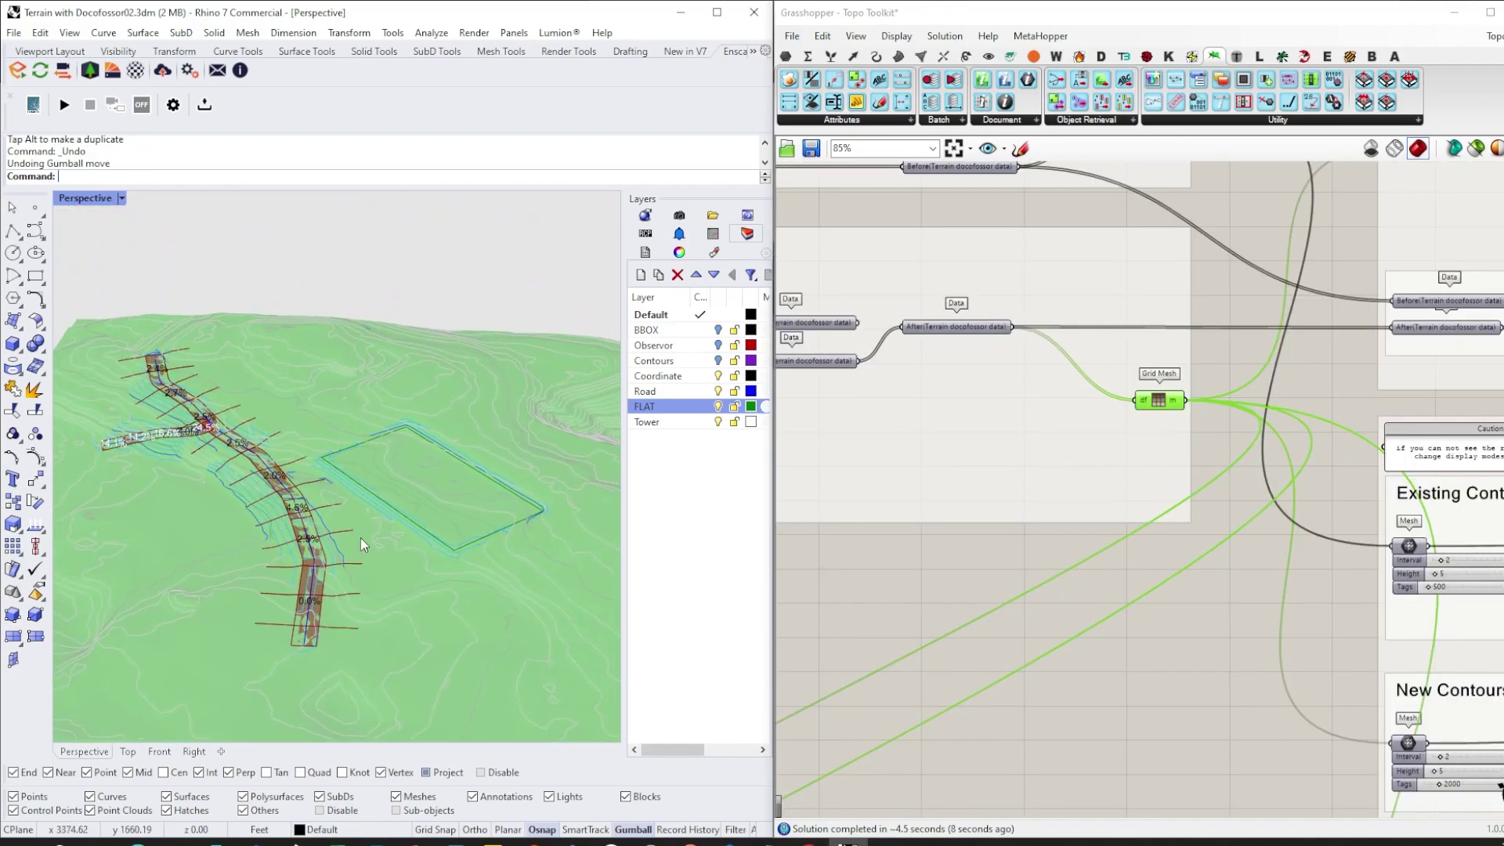
pyautogui.moveTo(361, 537); pyautogui.dragTo(470, 482, button='right')
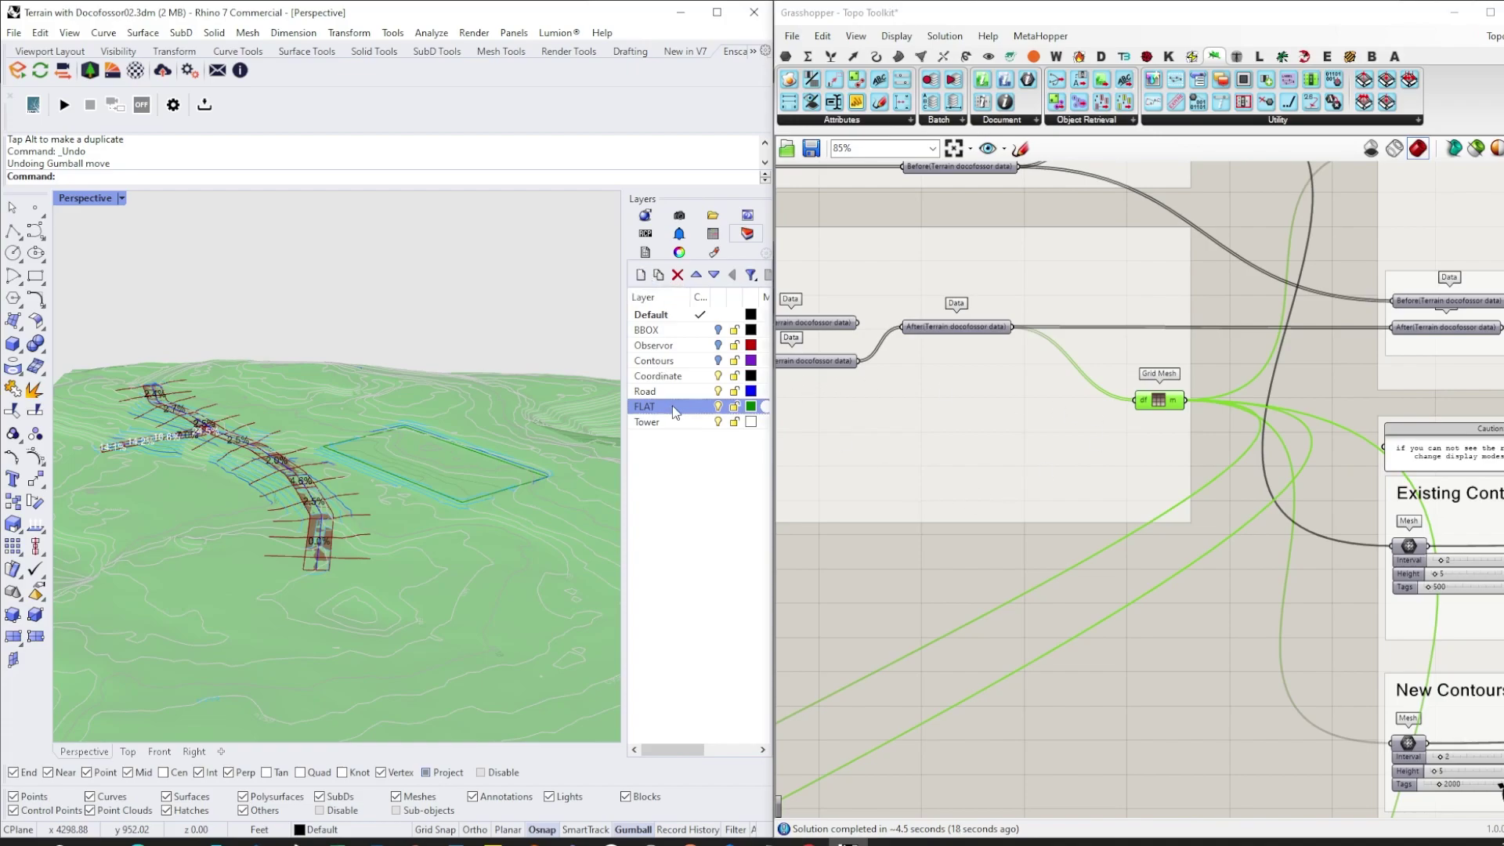
# - Set the ENABLE MESH TO SURFACE toggle to True to convert the terrain mesh to a surface
pyautogui.click(651, 424)
pyautogui.scroll(-4, 833, 540)
pyautogui.moveTo(795, 658); pyautogui.dragTo(1347, 367, button='right')
pyautogui.moveTo(1003, 714); pyautogui.dragTo(1025, 573, button='right')
pyautogui.scroll(4, 1029, 578)
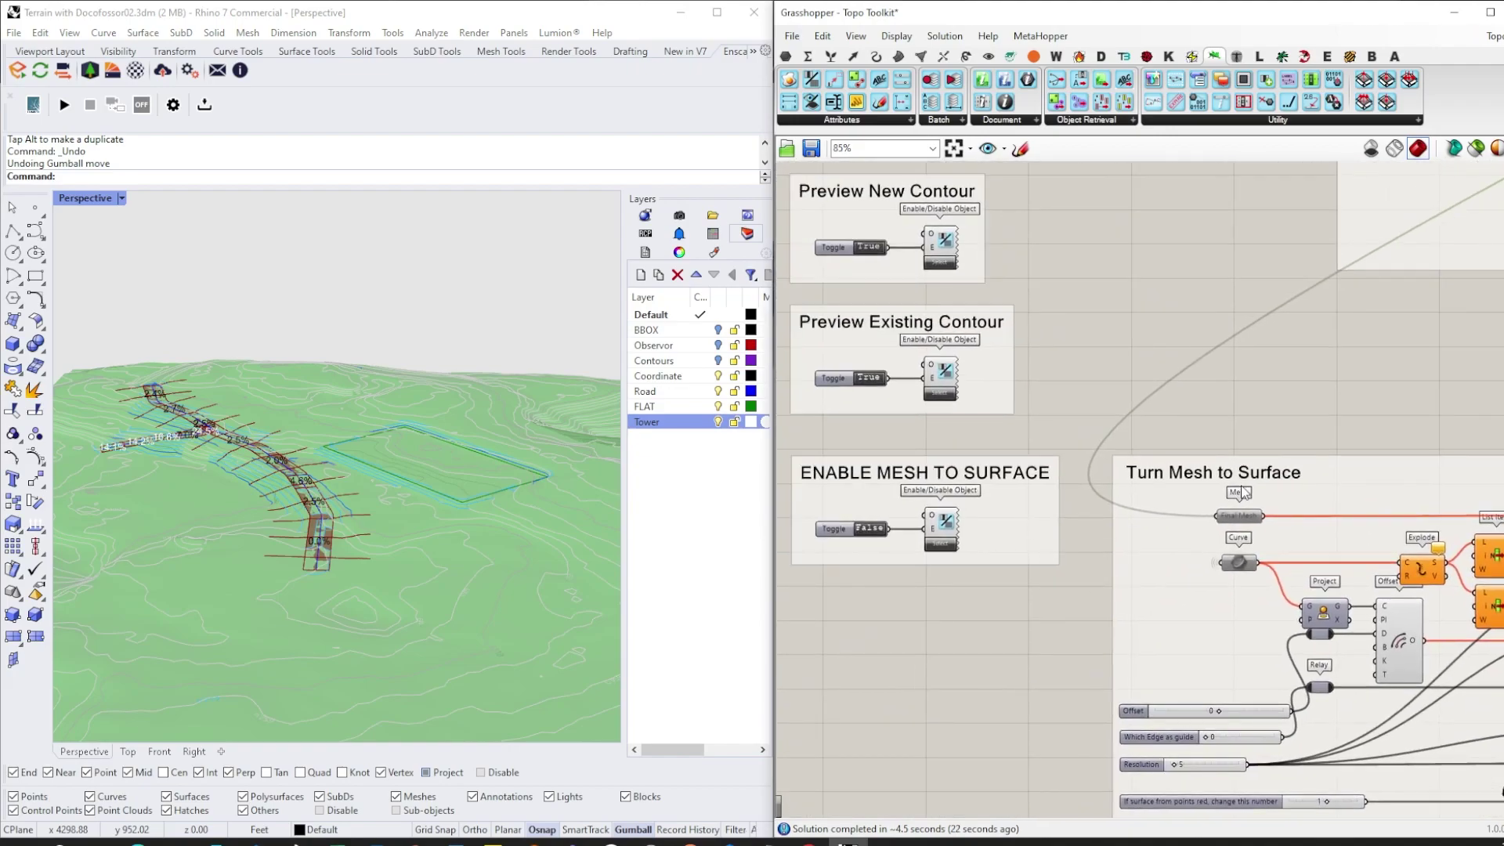
pyautogui.scroll(-2, 1447, 576)
pyautogui.moveTo(1448, 576); pyautogui.dragTo(1197, 493, button='right')
pyautogui.moveTo(1352, 467); pyautogui.dragTo(1436, 462, button='right')
pyautogui.scroll(6, 852, 461)
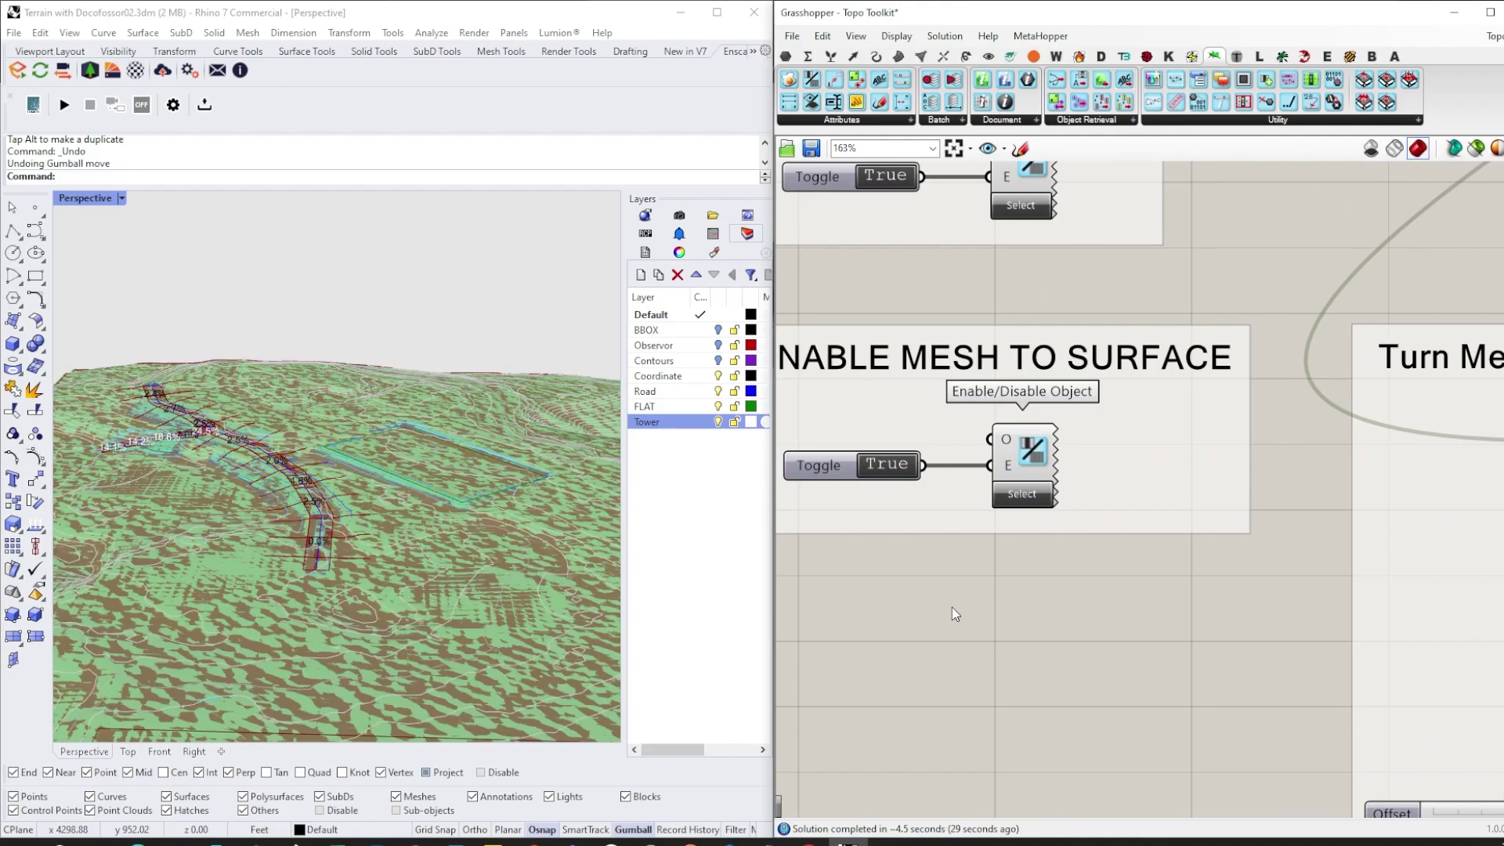
# - Hide the Grid Mesh preview and bake the Surface From Points result onto a new layer named srf
pyautogui.scroll(-5, 938, 252)
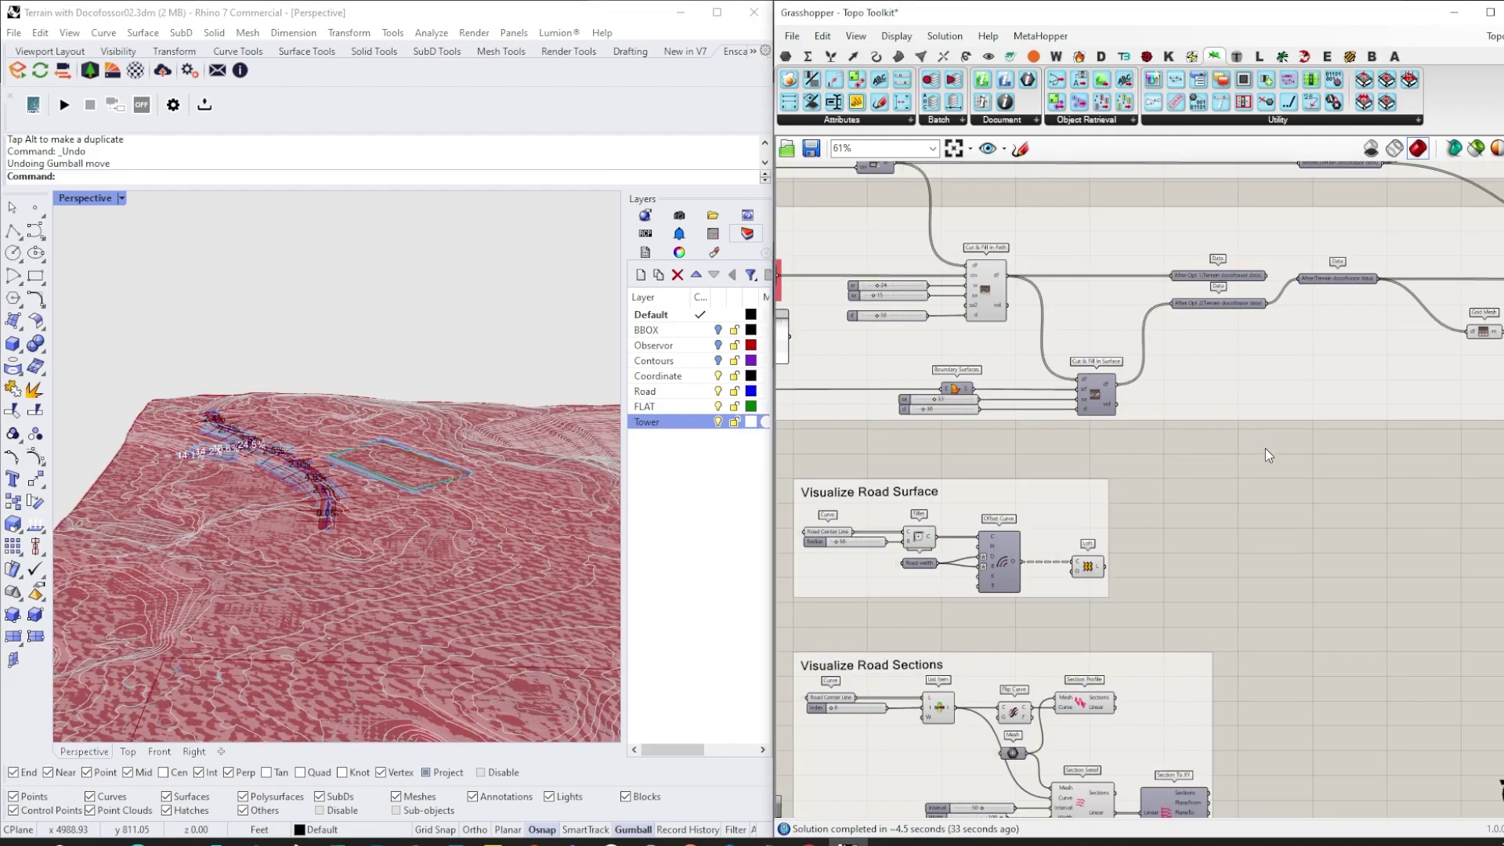
pyautogui.moveTo(1268, 454); pyautogui.dragTo(1152, 519, button='right')
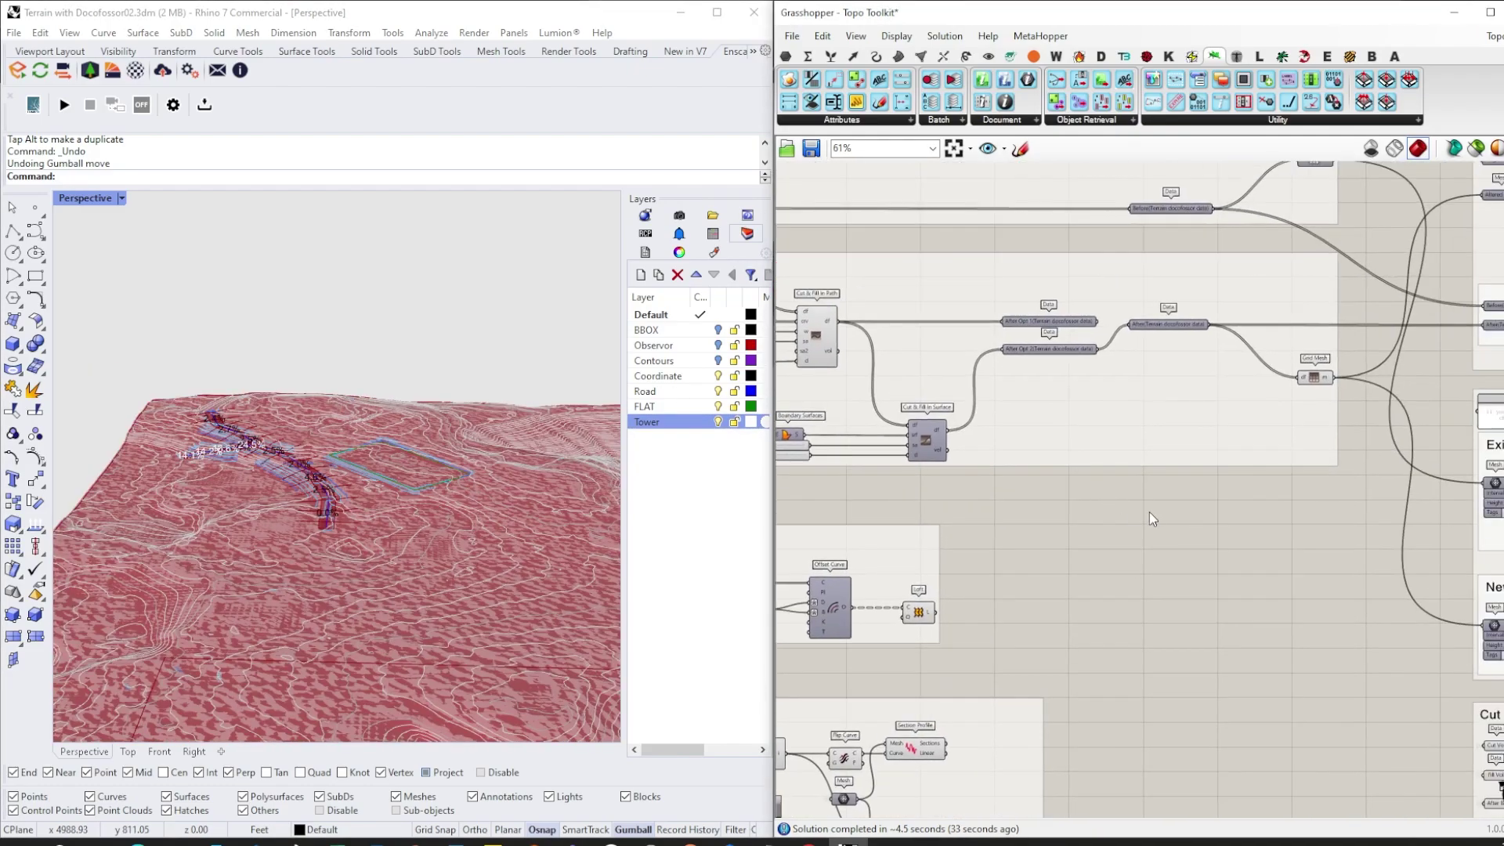
pyautogui.click(1322, 381)
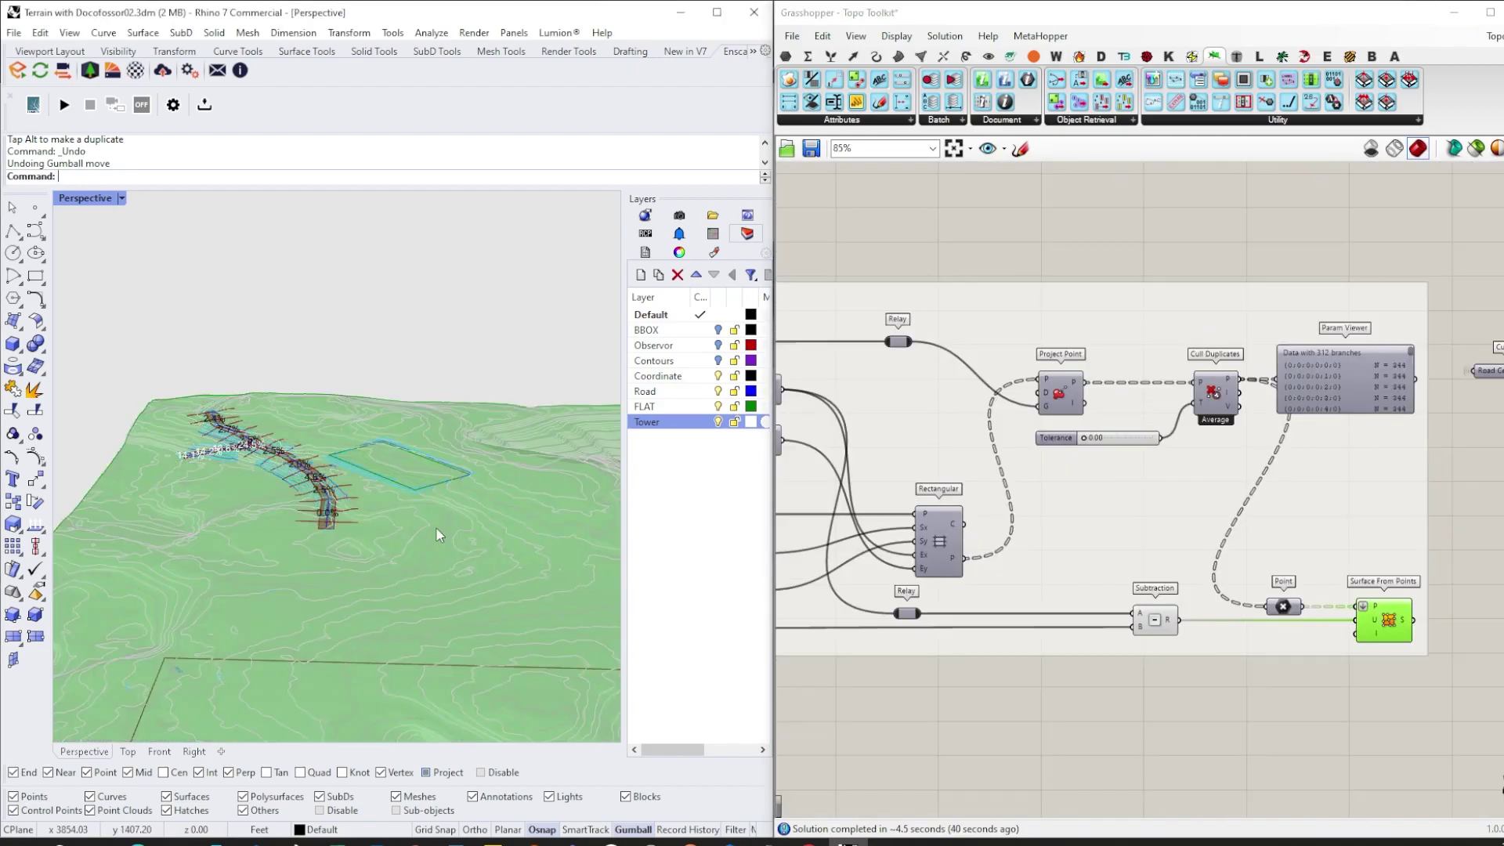
pyautogui.moveTo(435, 526); pyautogui.dragTo(438, 470, button='right')
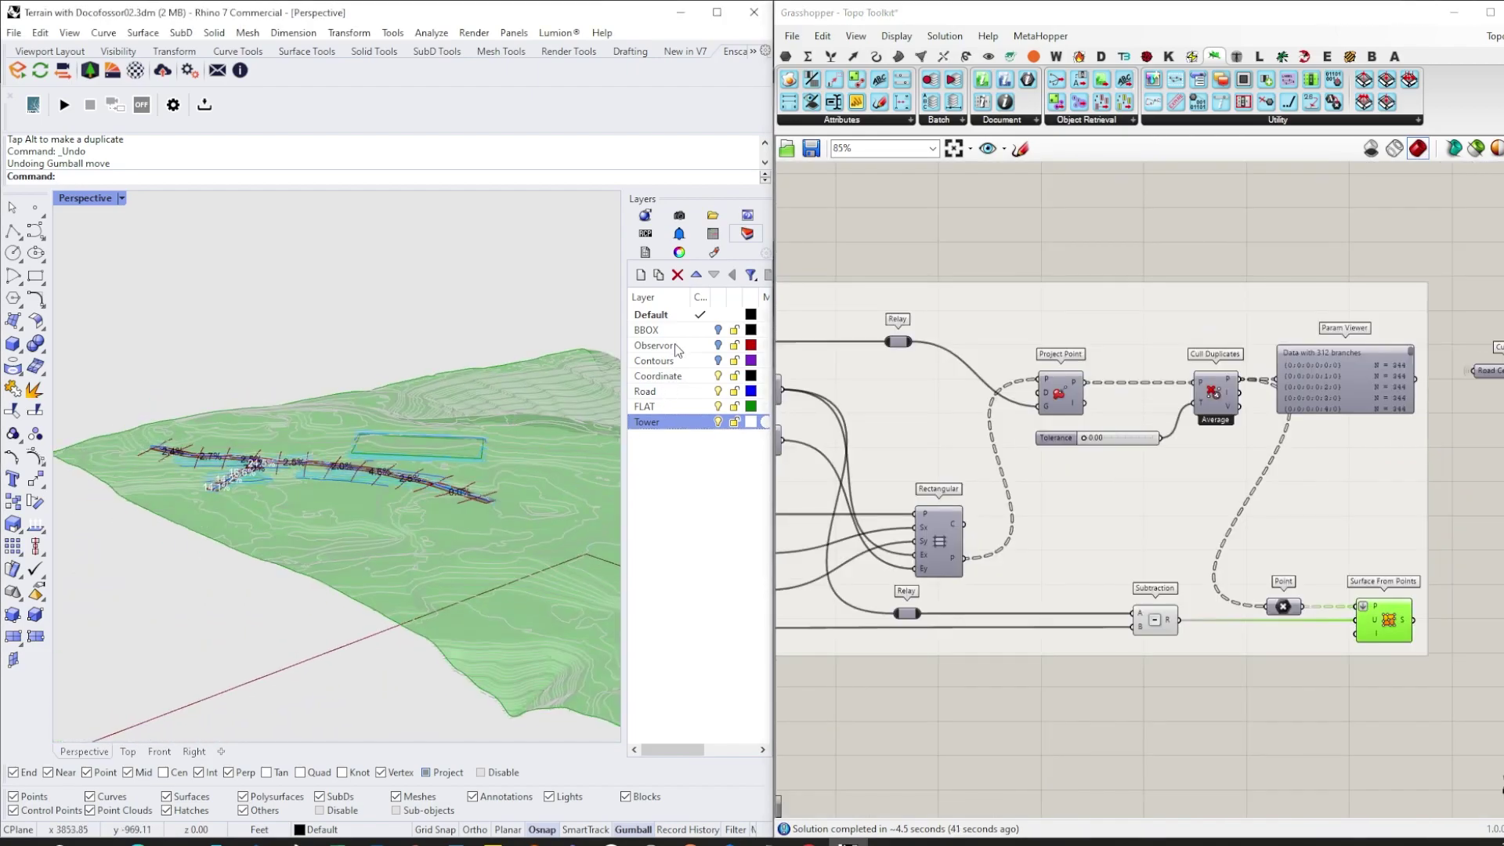
pyautogui.click(640, 274)
pyautogui.write('srf')
# - Select the baked terrain surface, inspect it, and delete it
pyautogui.click(350, 393)
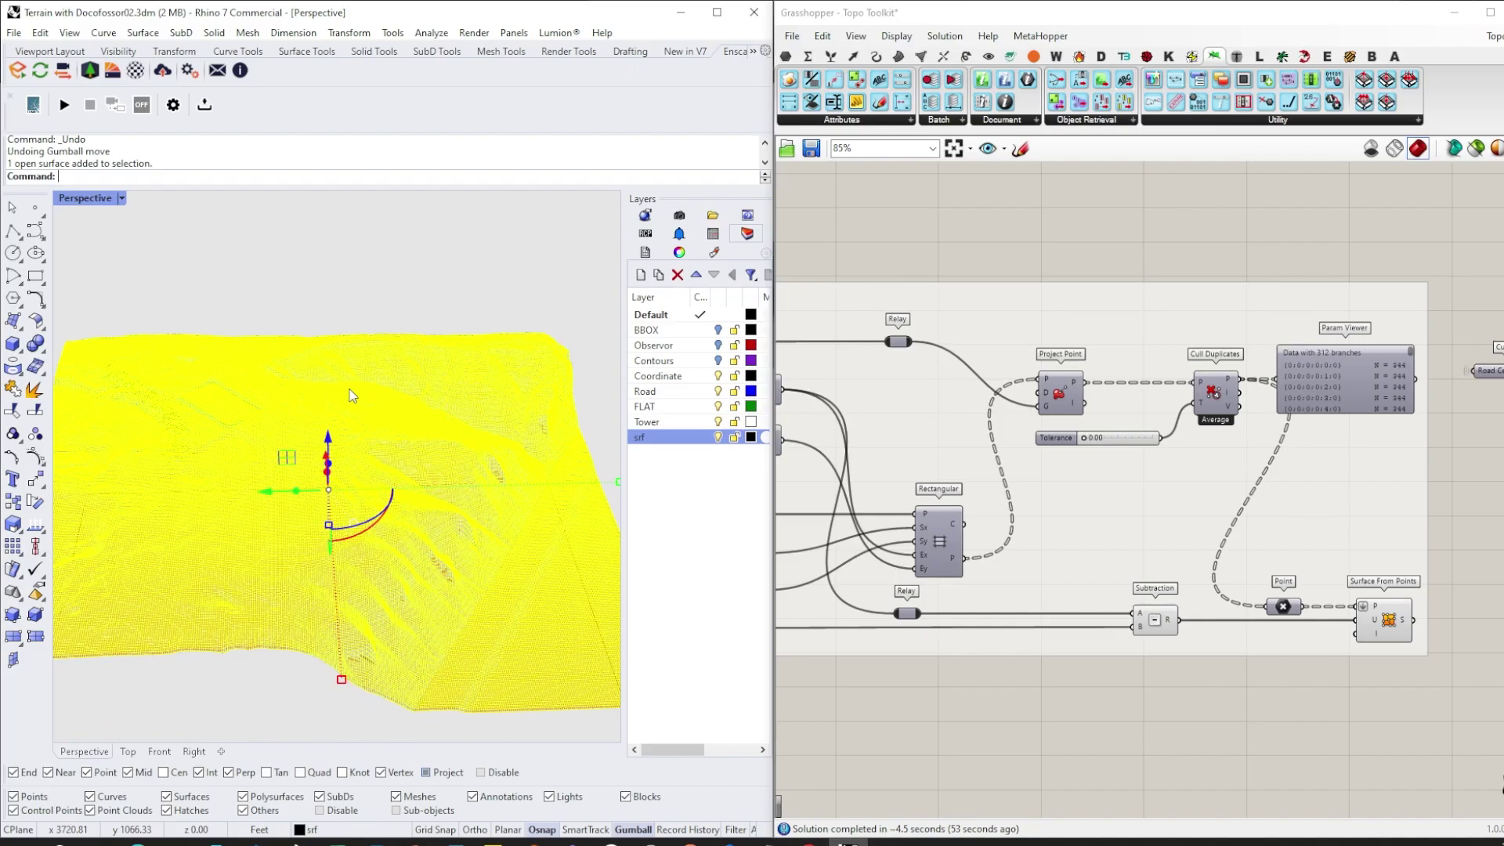
pyautogui.press('Escape')
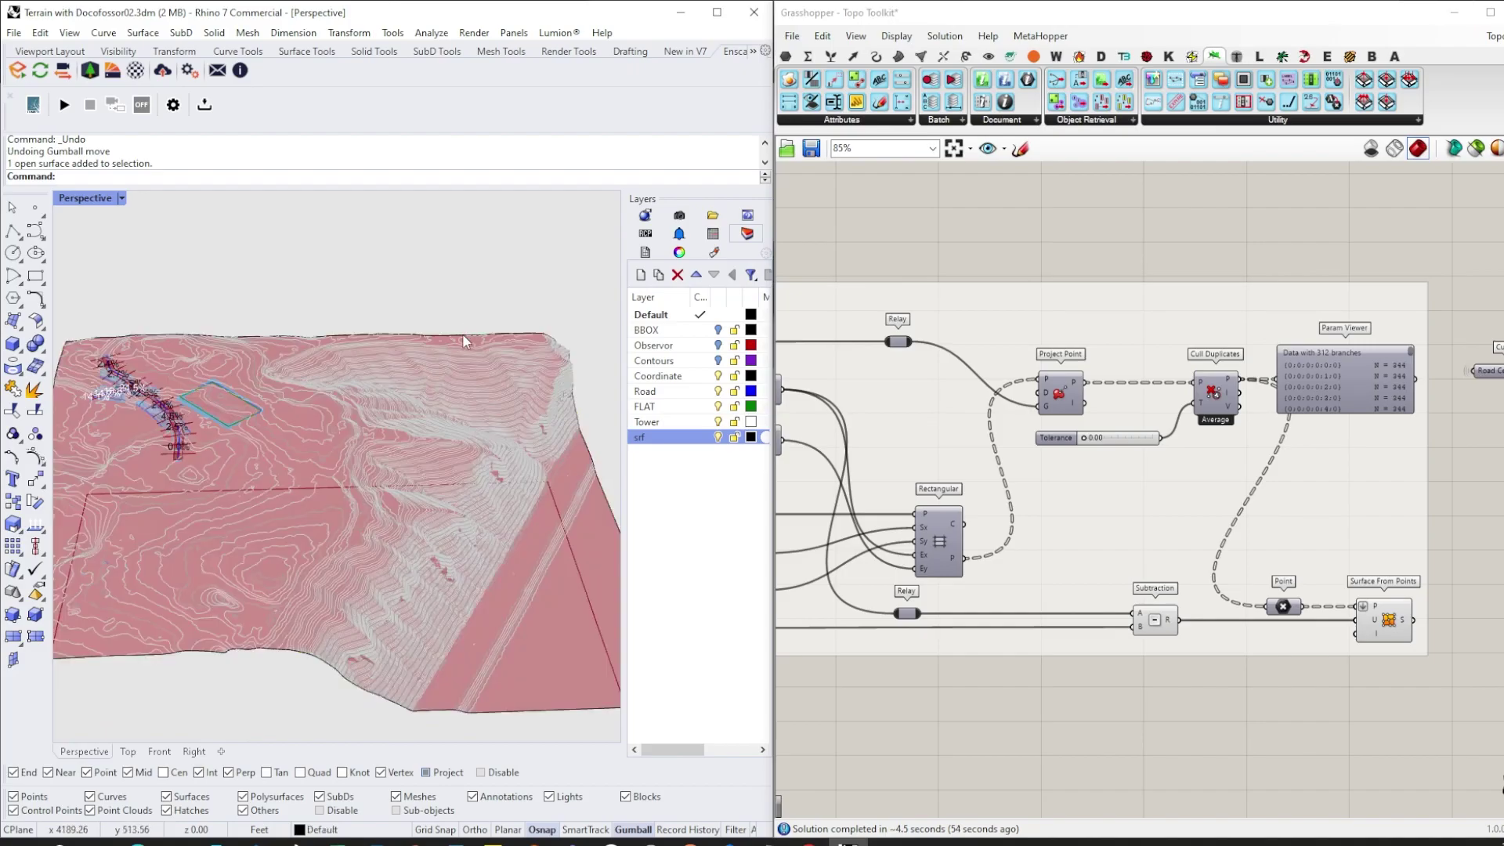
pyautogui.click(462, 334)
pyautogui.scroll(5, 475, 378)
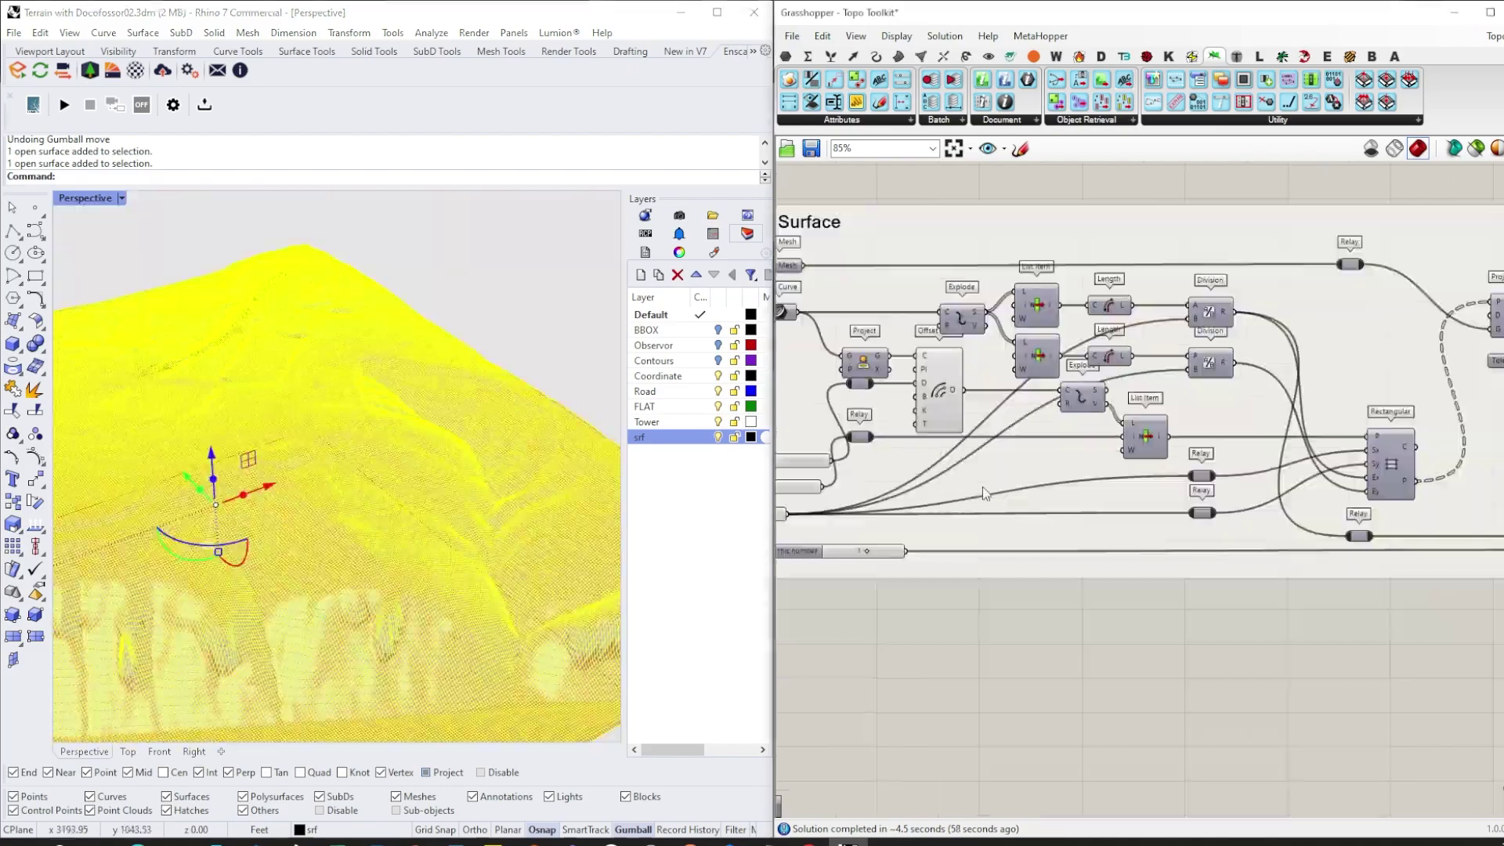
# - Set the Preview Cut/Fill Diagram toggle to True and examine the diagram together with the cubic-yard and truckload calculations
pyautogui.moveTo(983, 486); pyautogui.dragTo(1234, 487, button='right')
pyautogui.scroll(6, 914, 539)
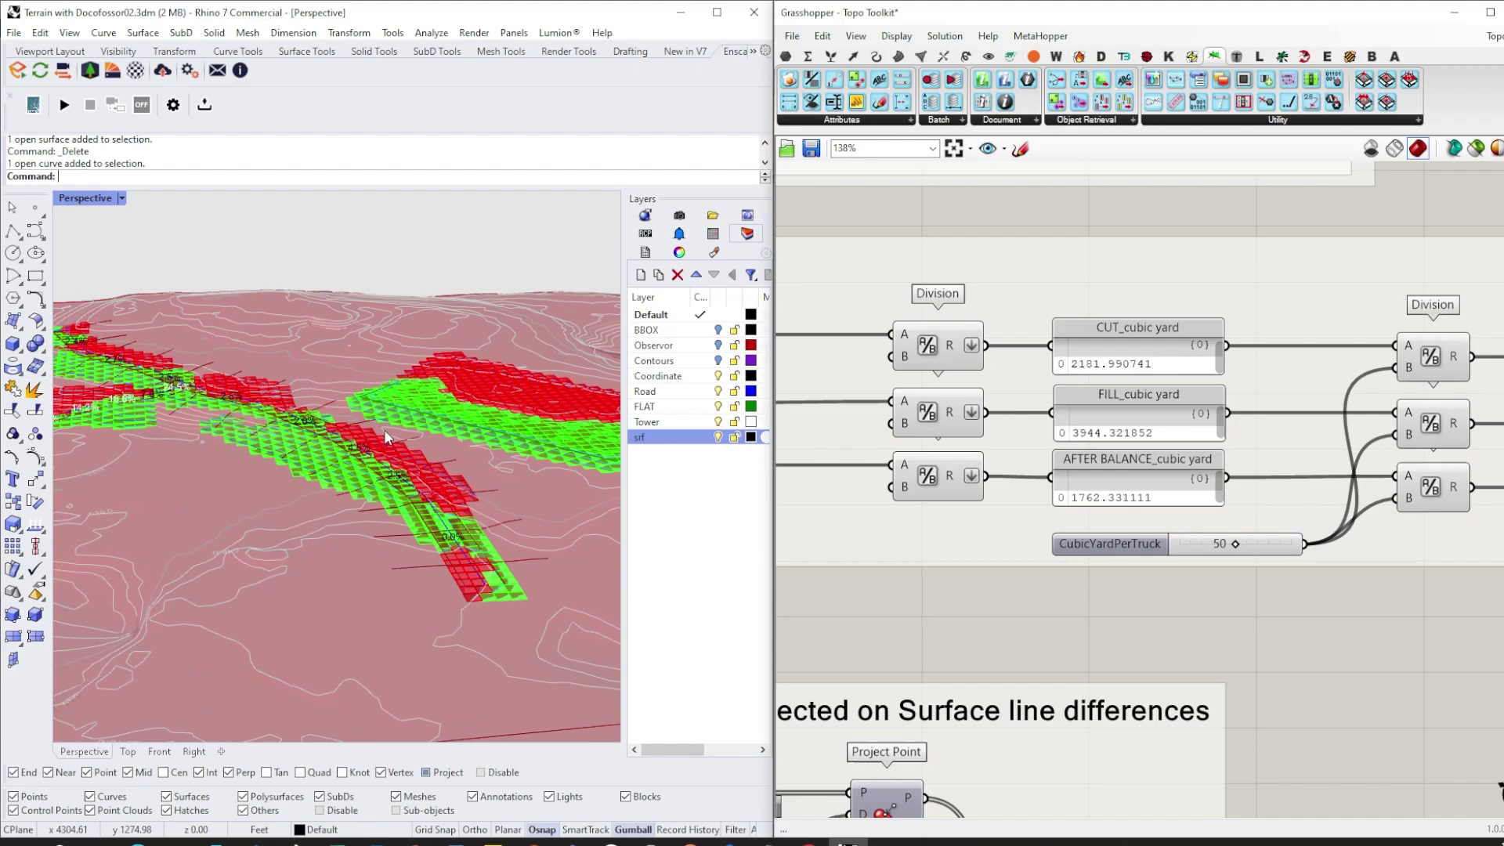
pyautogui.moveTo(397, 421); pyautogui.dragTo(368, 440, button='right')
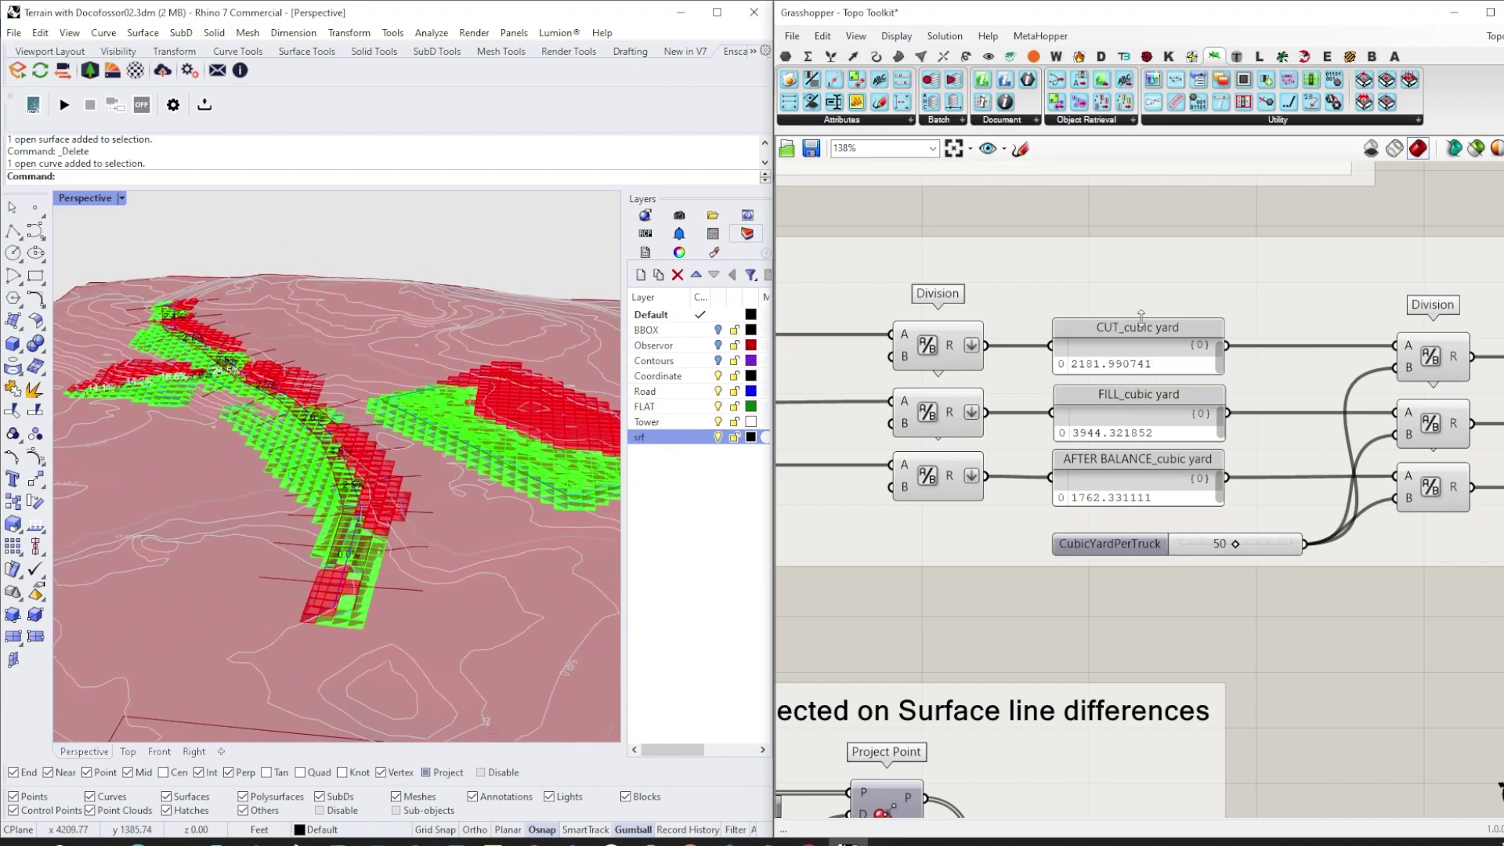
pyautogui.moveTo(1297, 355); pyautogui.dragTo(1103, 364, button='right')
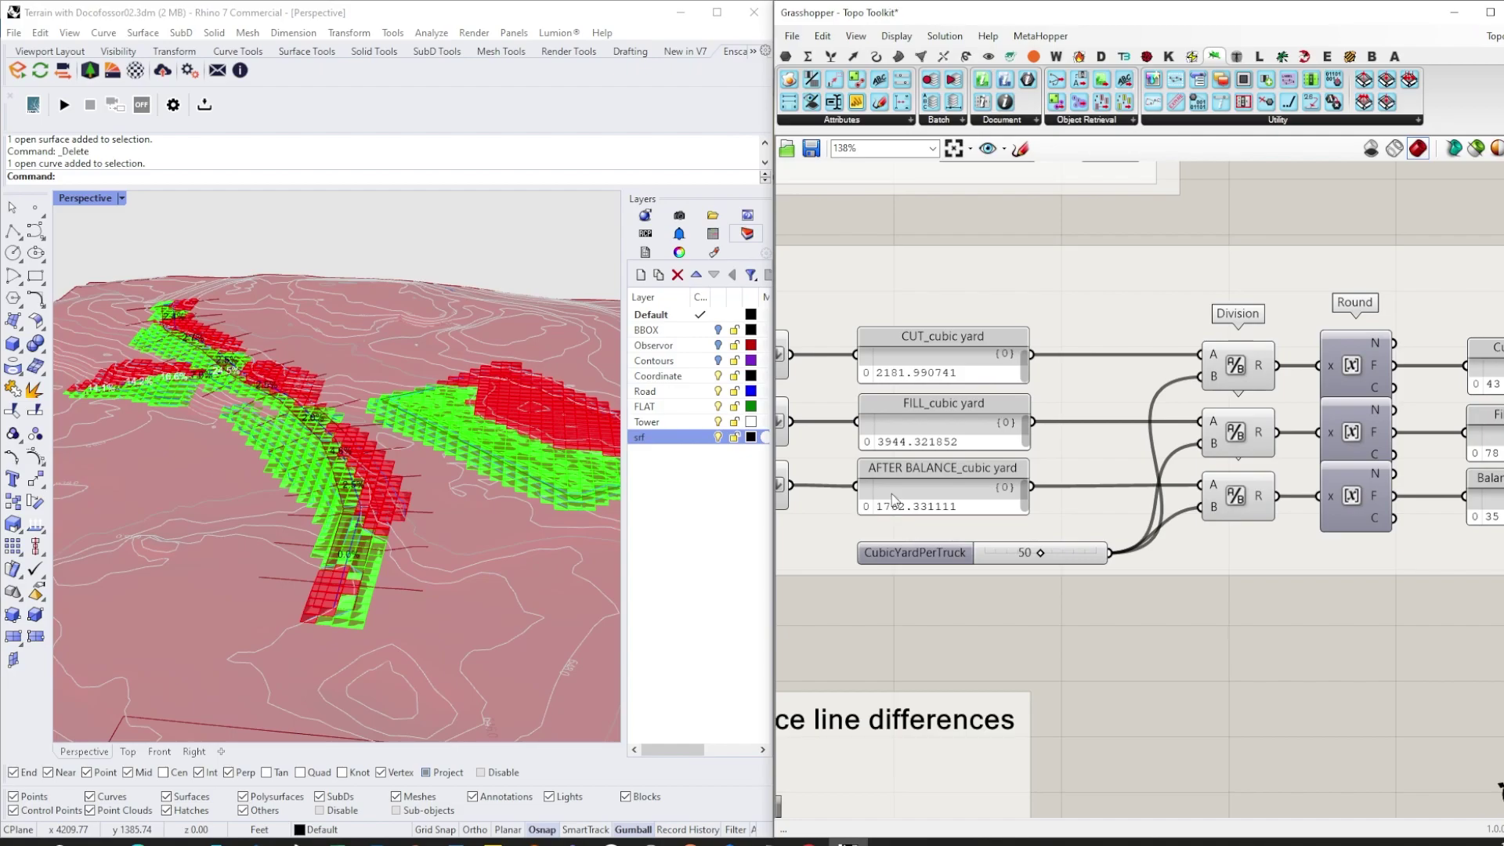
pyautogui.moveTo(891, 494); pyautogui.dragTo(903, 491, button='right')
# - Move a control point of the main road's centre line to recalculate the cut and fill volumes
pyautogui.moveTo(213, 396); pyautogui.dragTo(267, 417, button='right')
pyautogui.click(276, 404)
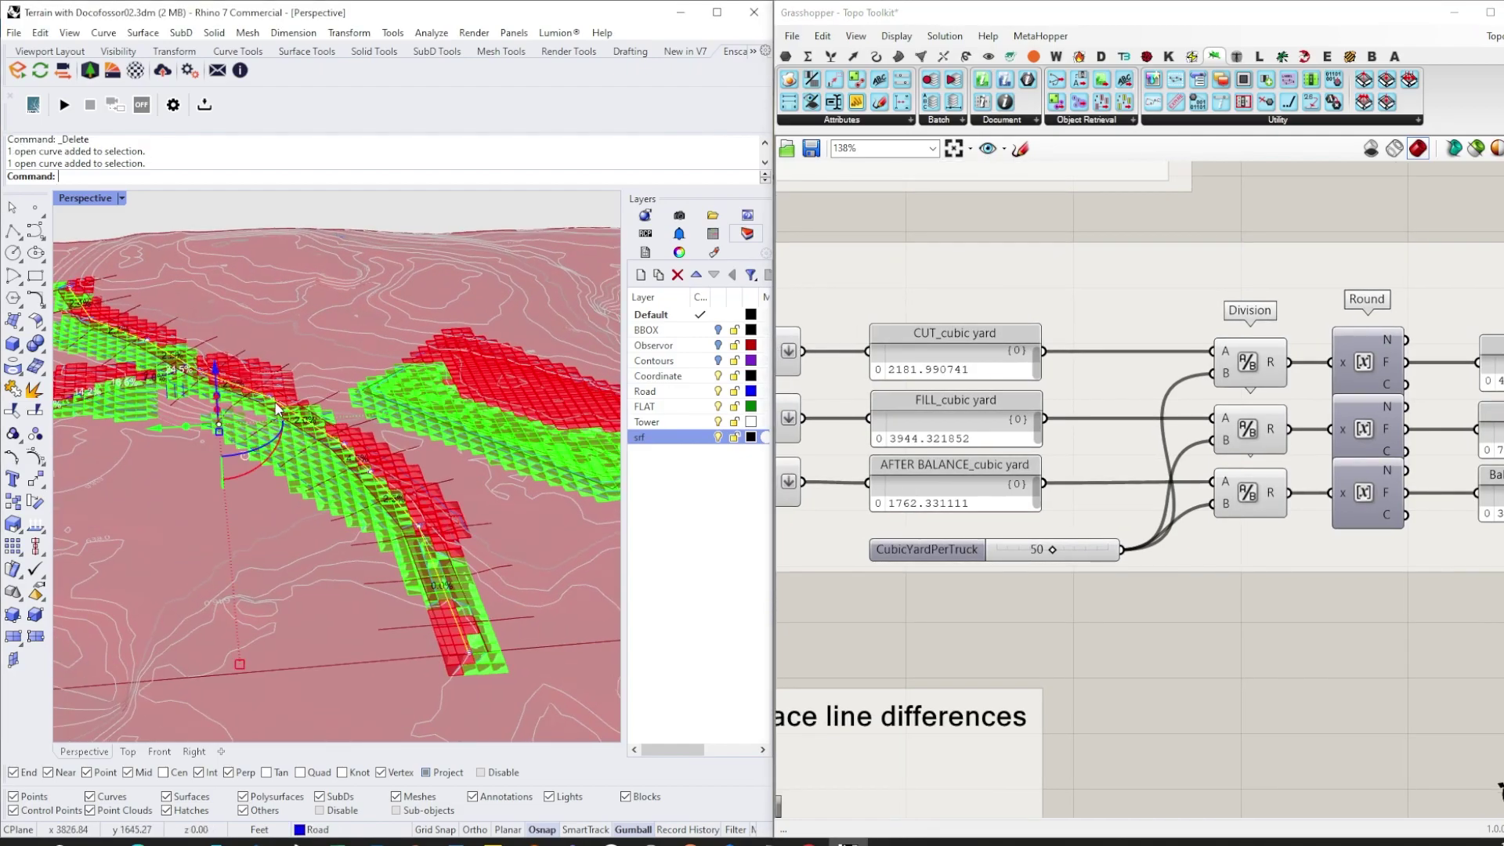
pyautogui.click(268, 393)
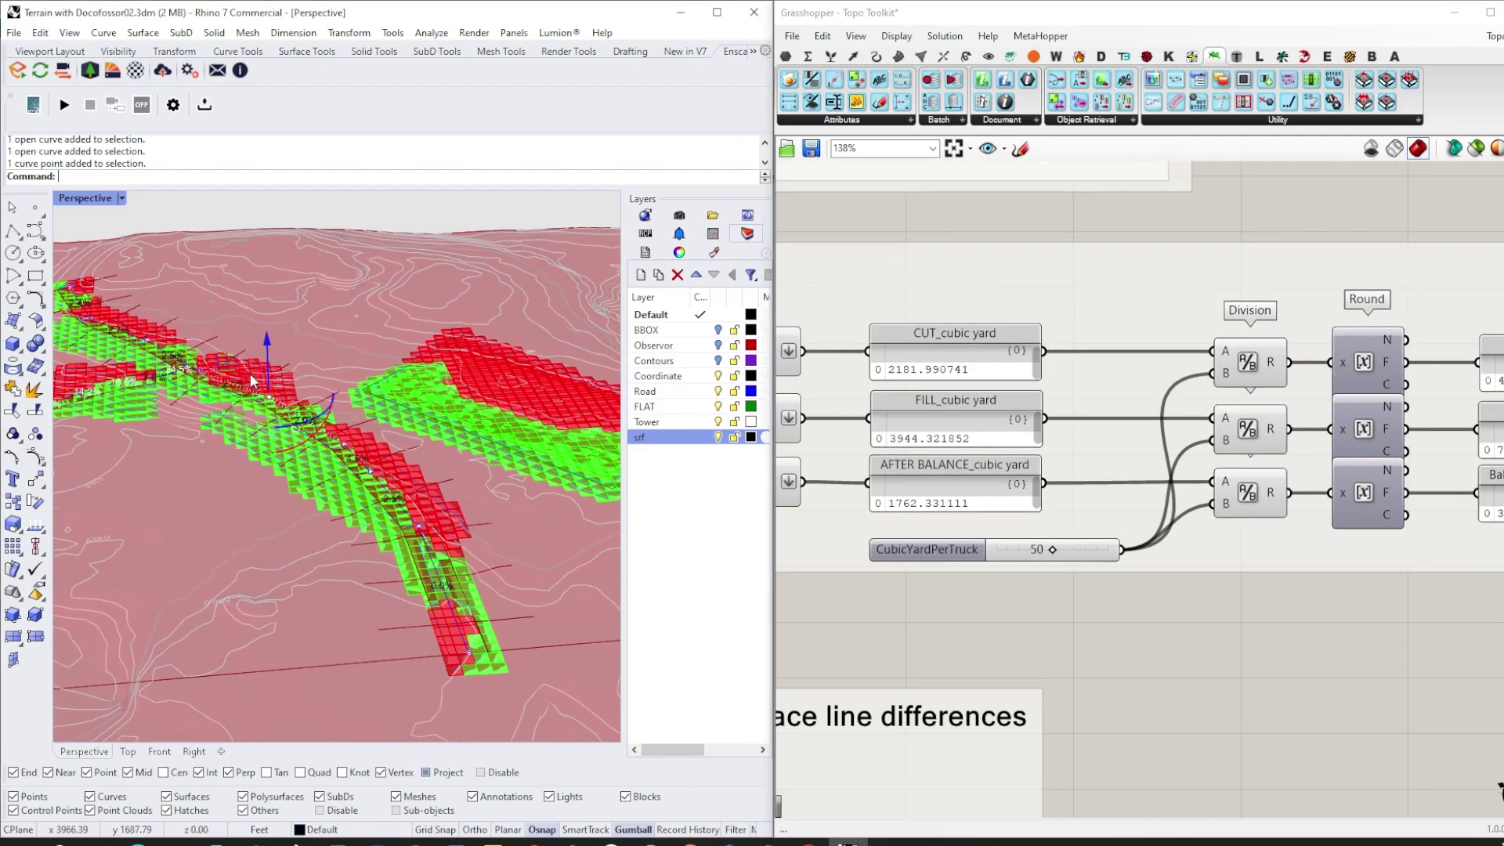
pyautogui.moveTo(251, 374); pyautogui.dragTo(255, 403, button='right')
pyautogui.scroll(2, 245, 384)
pyautogui.scroll(-4, 243, 390)
pyautogui.moveTo(241, 390); pyautogui.dragTo(239, 390)
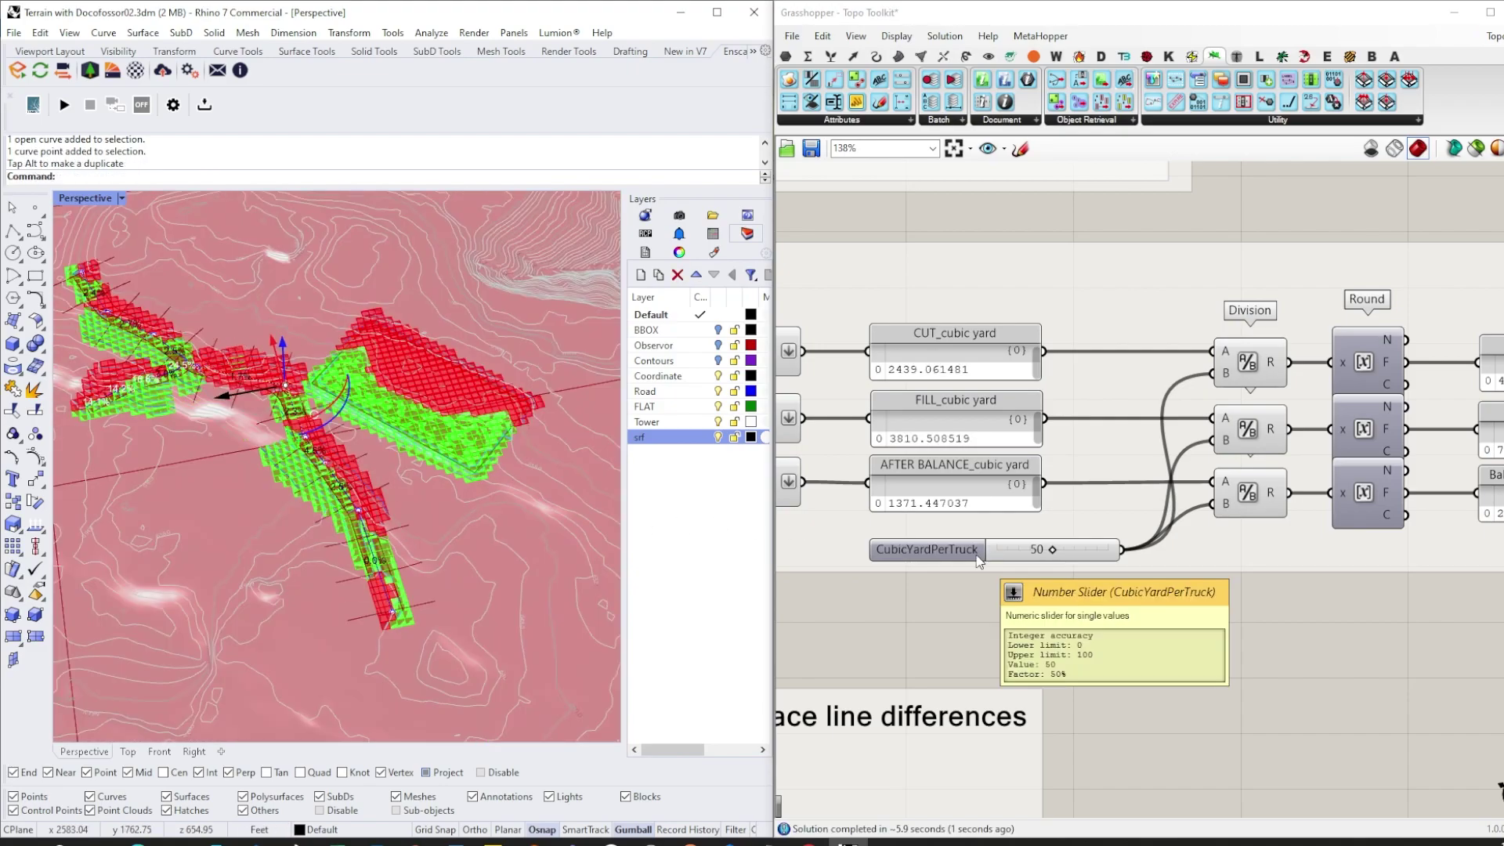
pyautogui.moveTo(274, 547); pyautogui.dragTo(262, 470, button='right')
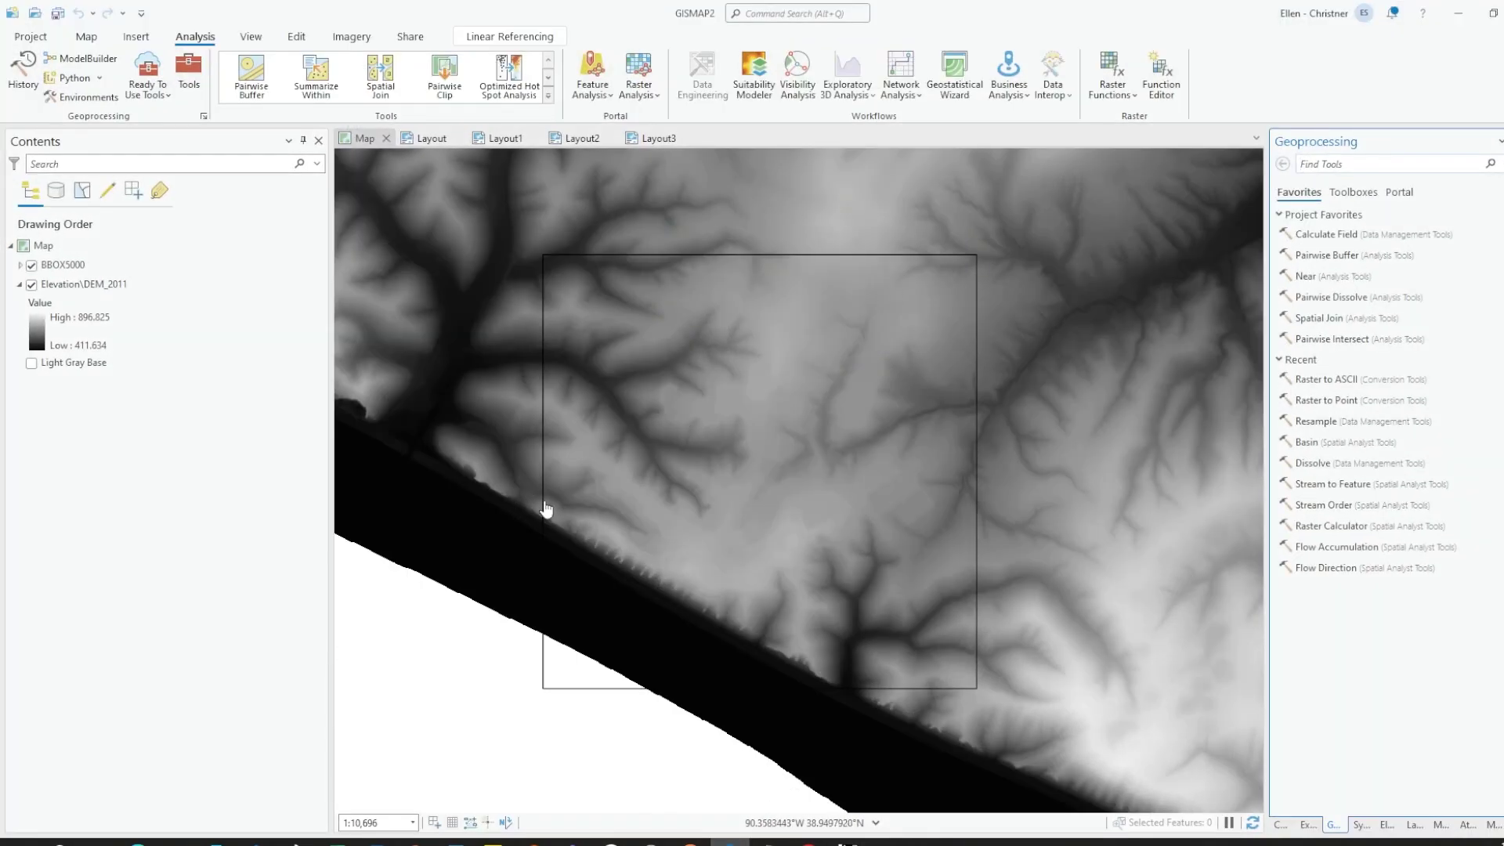
# - Examine the DEM_2011 elevation raster within the BBOX5000 boundary in ArcGIS Pro, then return to Rhino and Grasshopper
pyautogui.scroll(5, 688, 608)
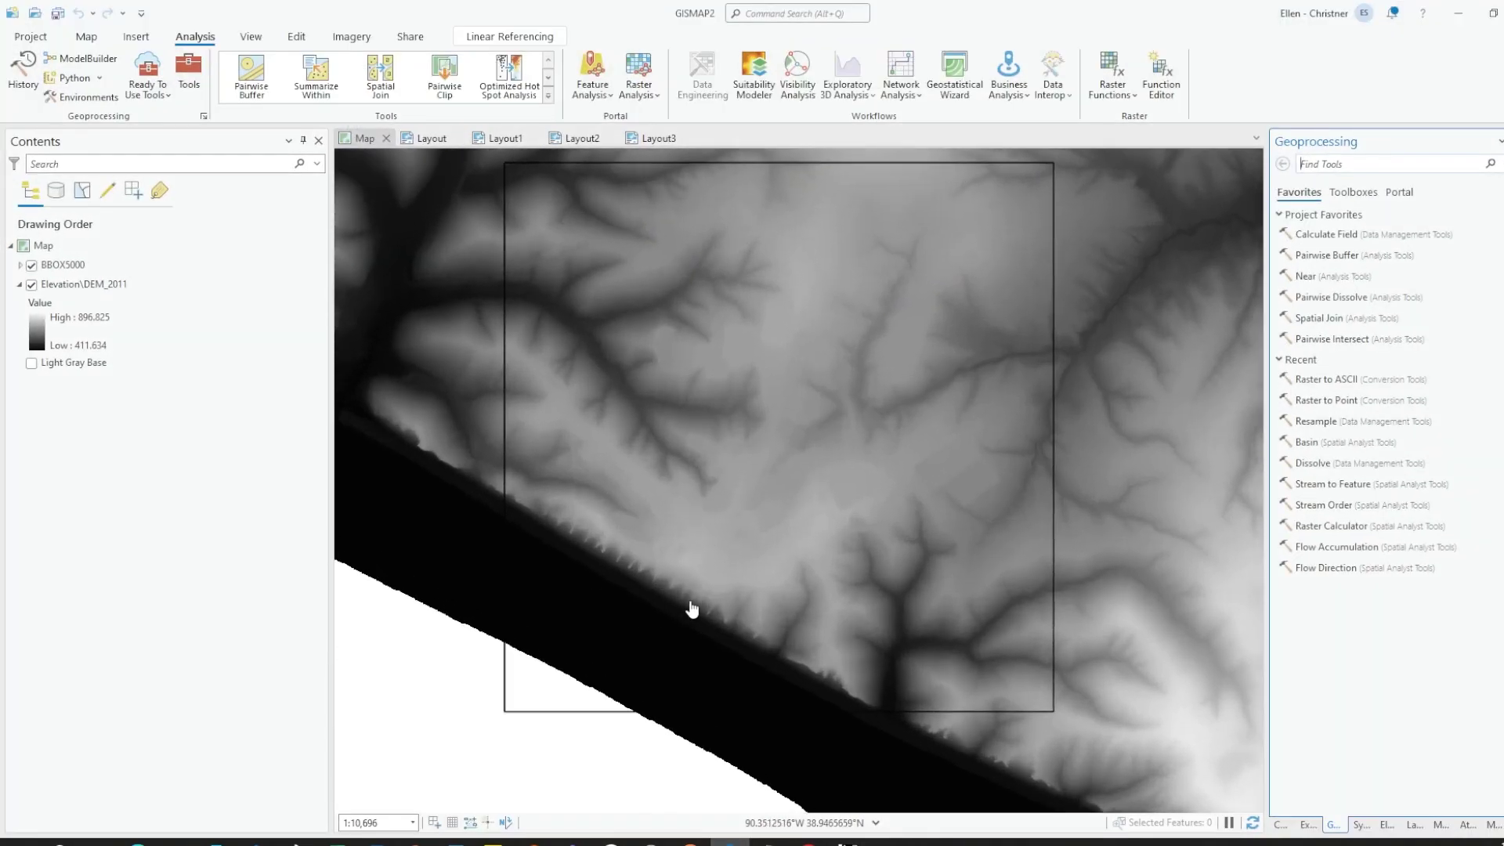
pyautogui.scroll(3, 756, 567)
pyautogui.scroll(3, 678, 548)
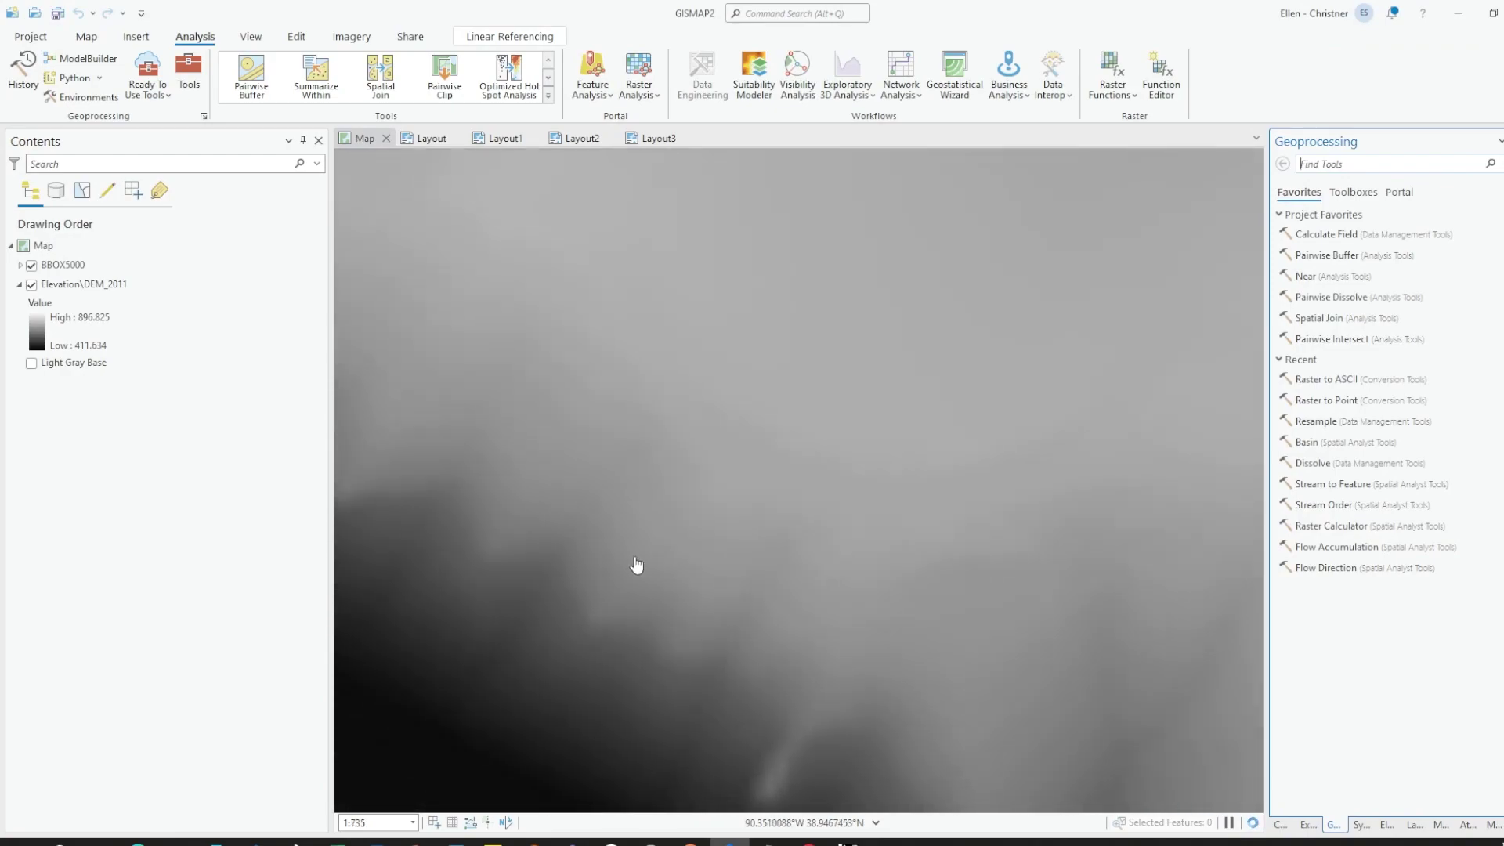
pyautogui.scroll(-3, 540, 576)
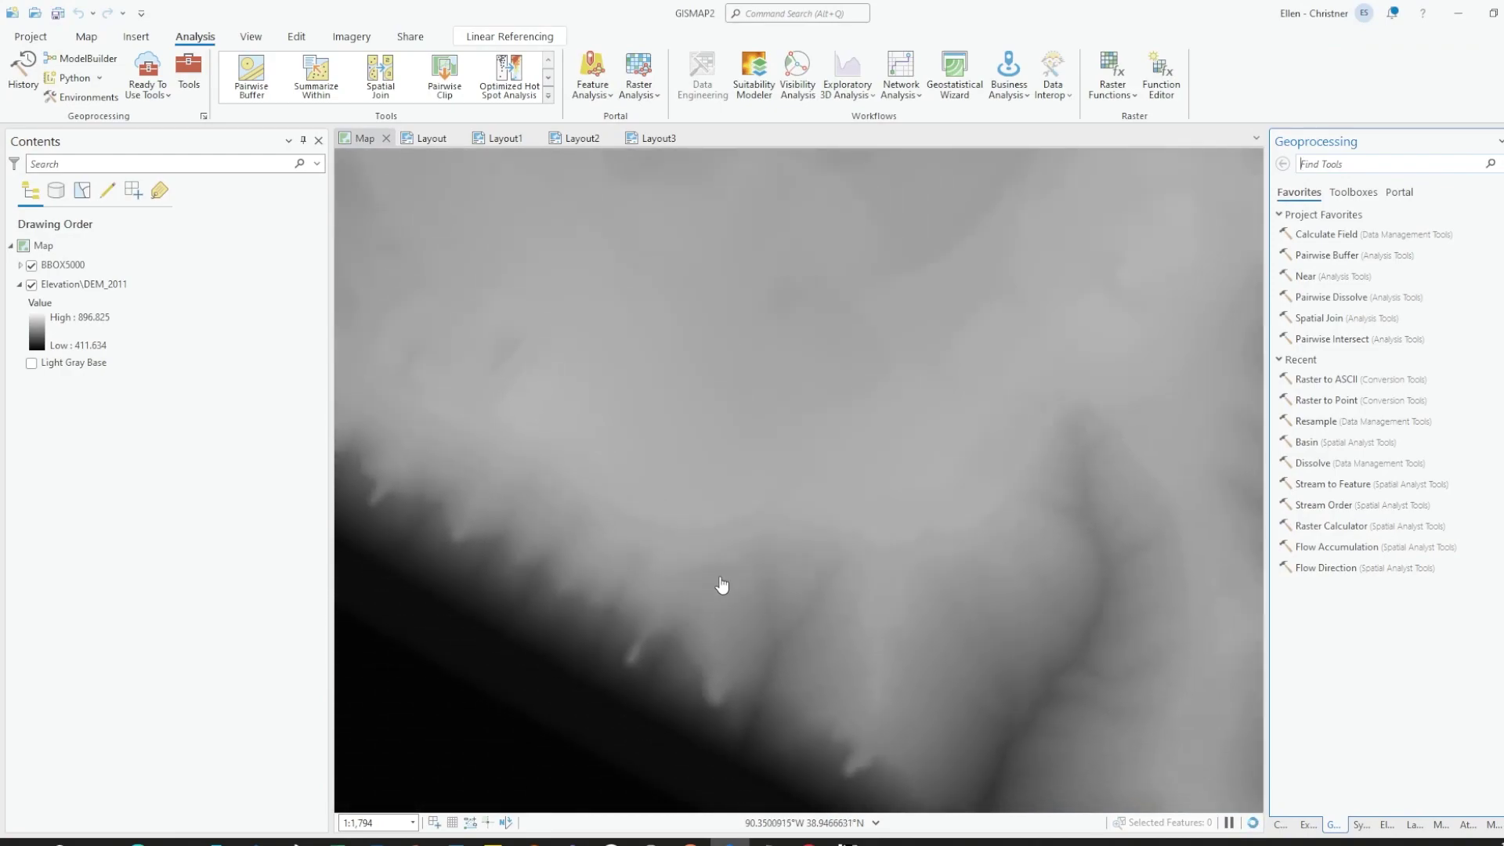
pyautogui.scroll(-3, 813, 532)
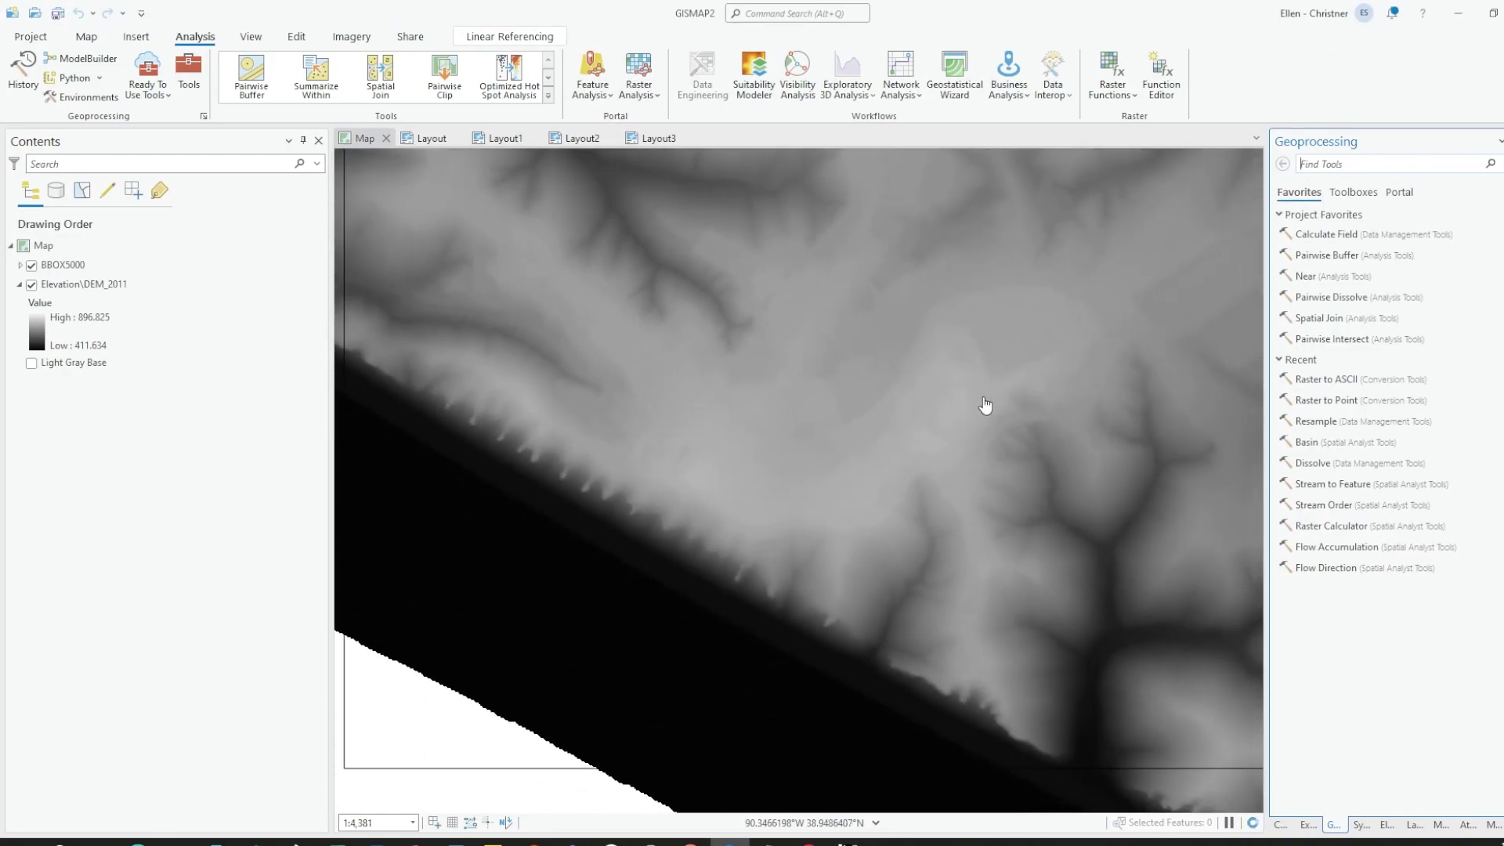
pyautogui.click(1458, 13)
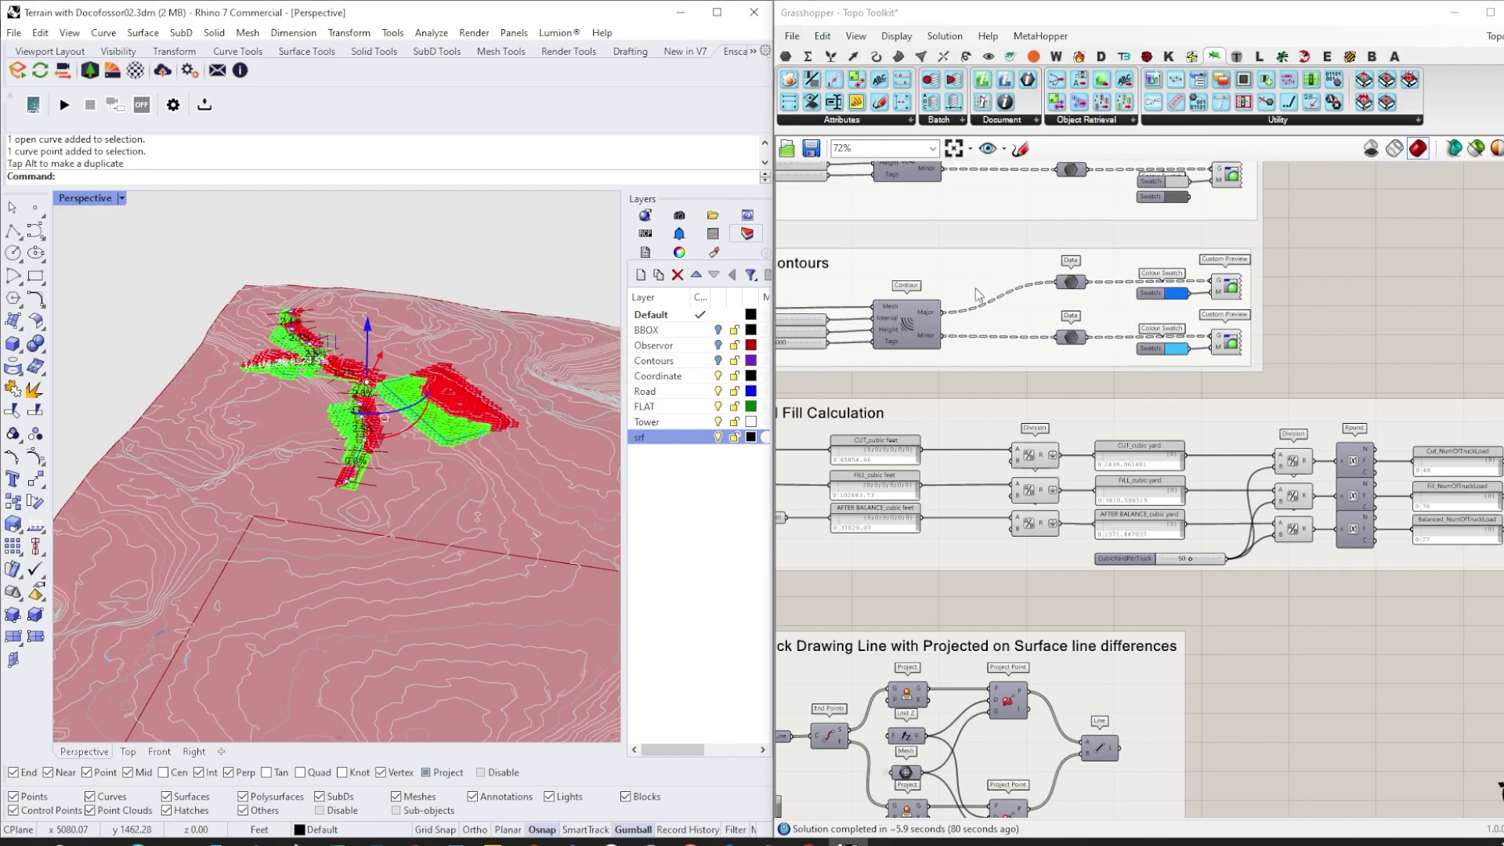
# - Look over the Existing Contours, New Contours and Cut and Fill Calculation groups and the definition's overall layout
pyautogui.moveTo(1023, 274); pyautogui.dragTo(1157, 509, button='right')
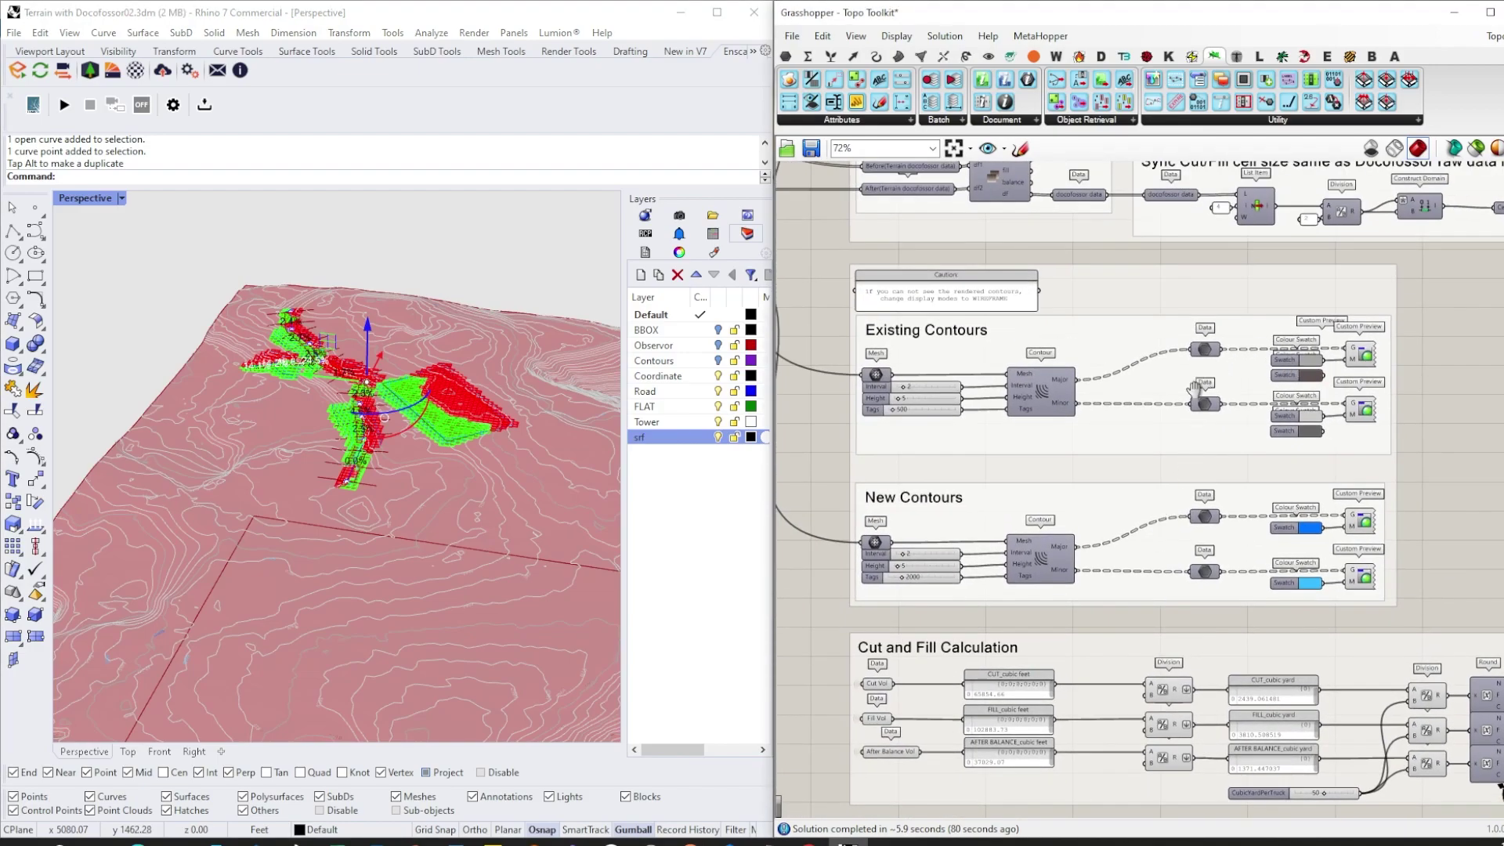
pyautogui.scroll(-5, 1159, 423)
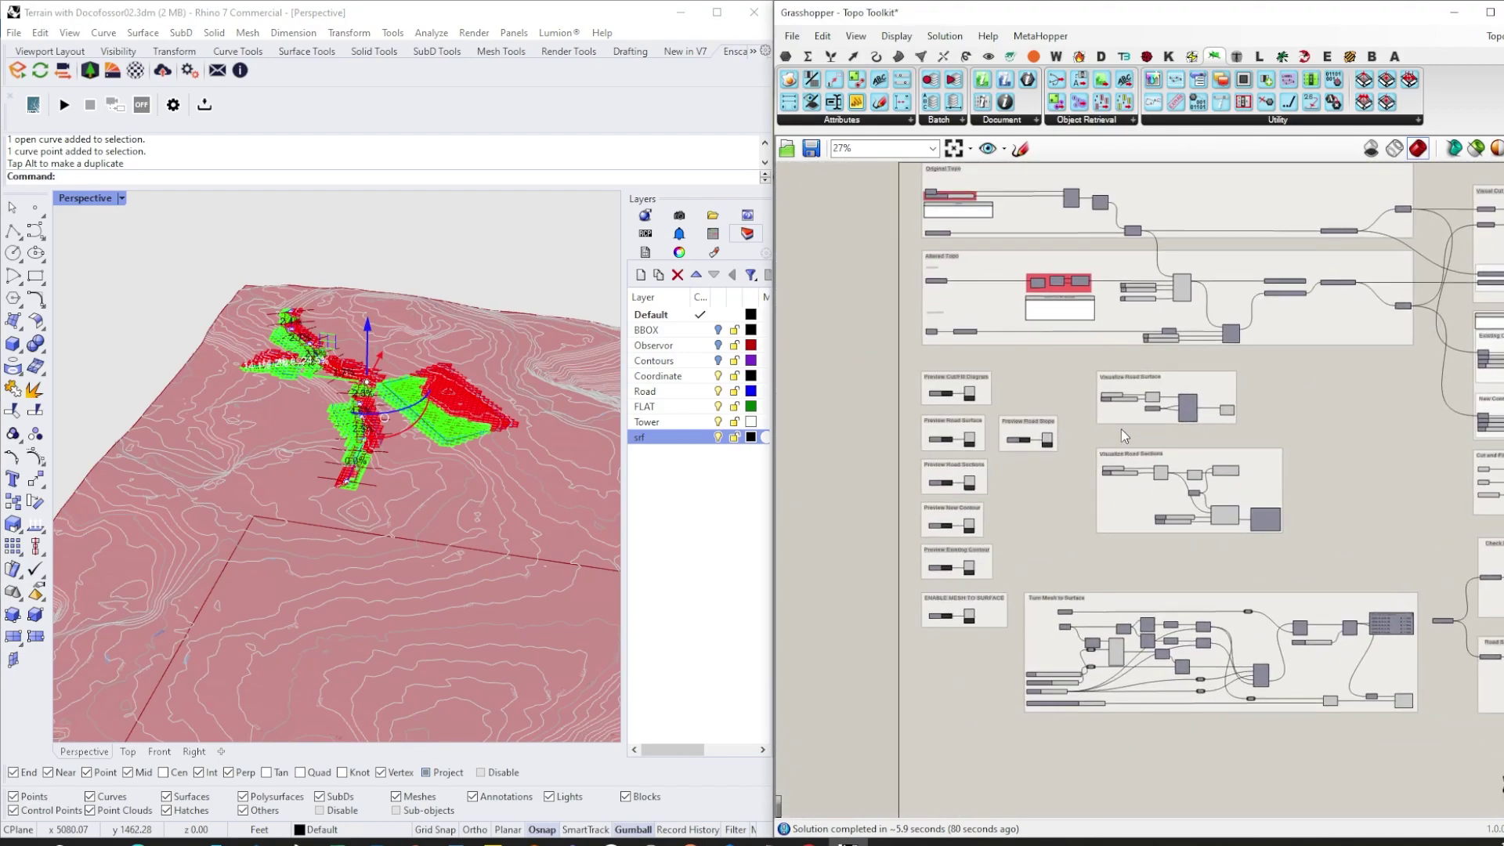